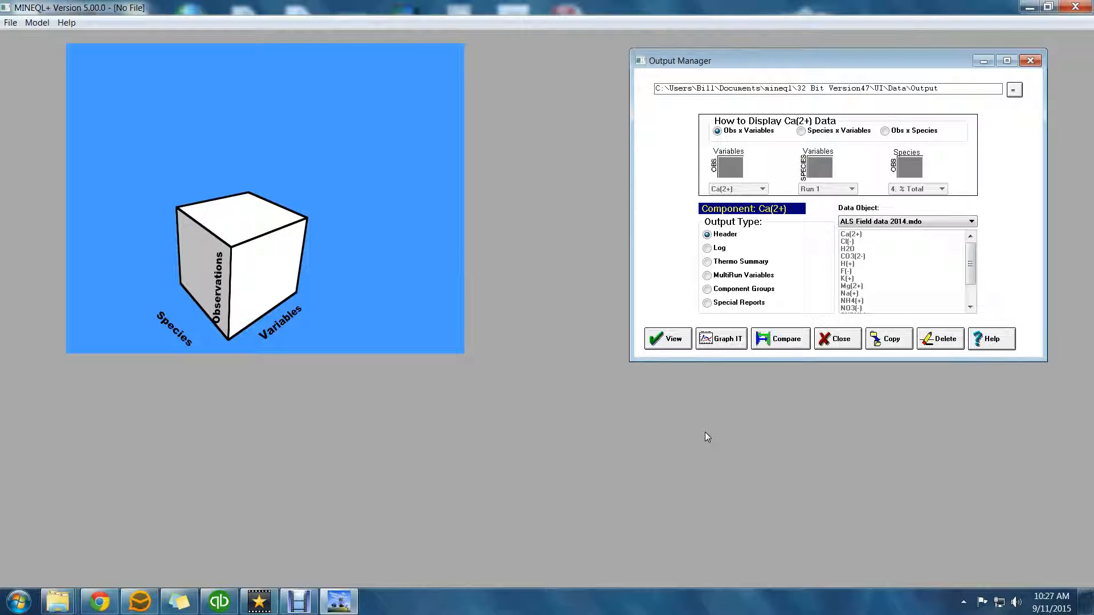
Display the Component Groups output for Ca(2+) as observations by variables for the Ca(2+) species
{"action": "left_click", "coordinate": [708, 289]}
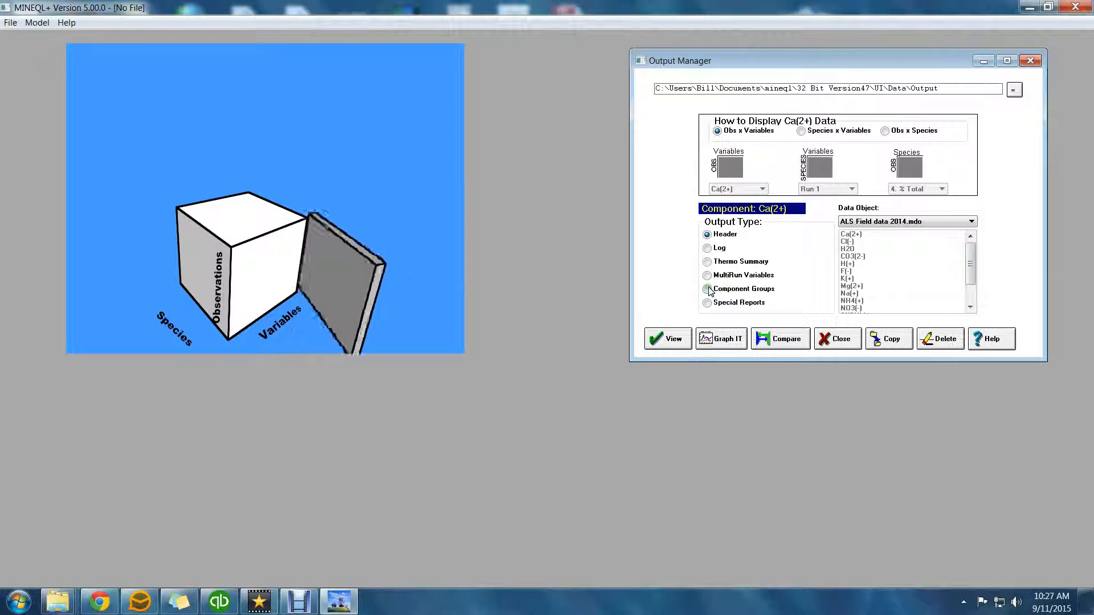
{"action": "left_click", "coordinate": [751, 191]}
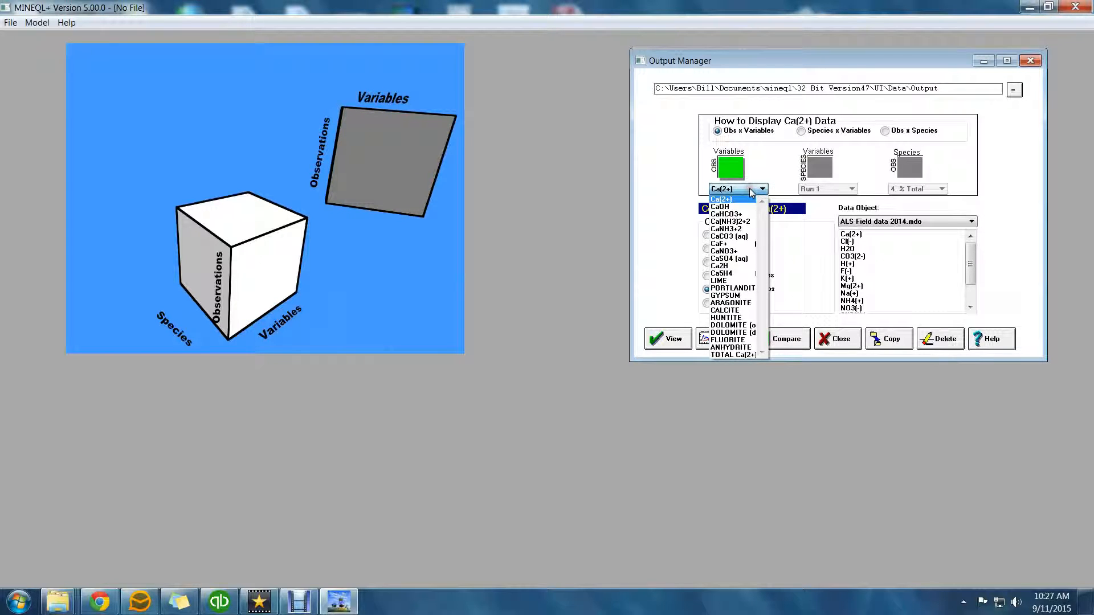
{"action": "left_click", "coordinate": [750, 190]}
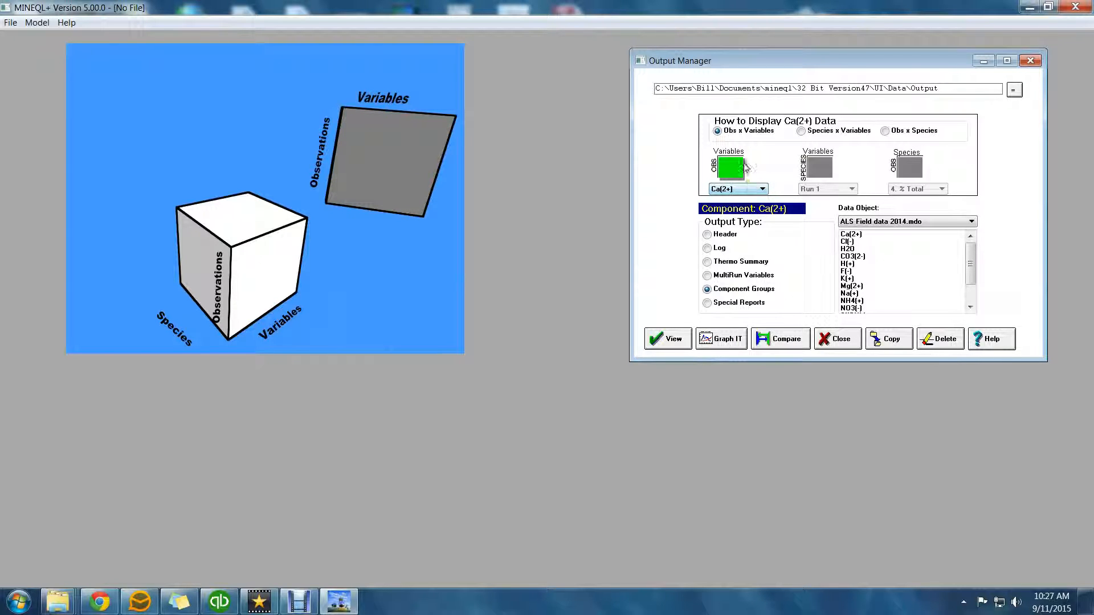
{"action": "left_click", "coordinate": [673, 339]}
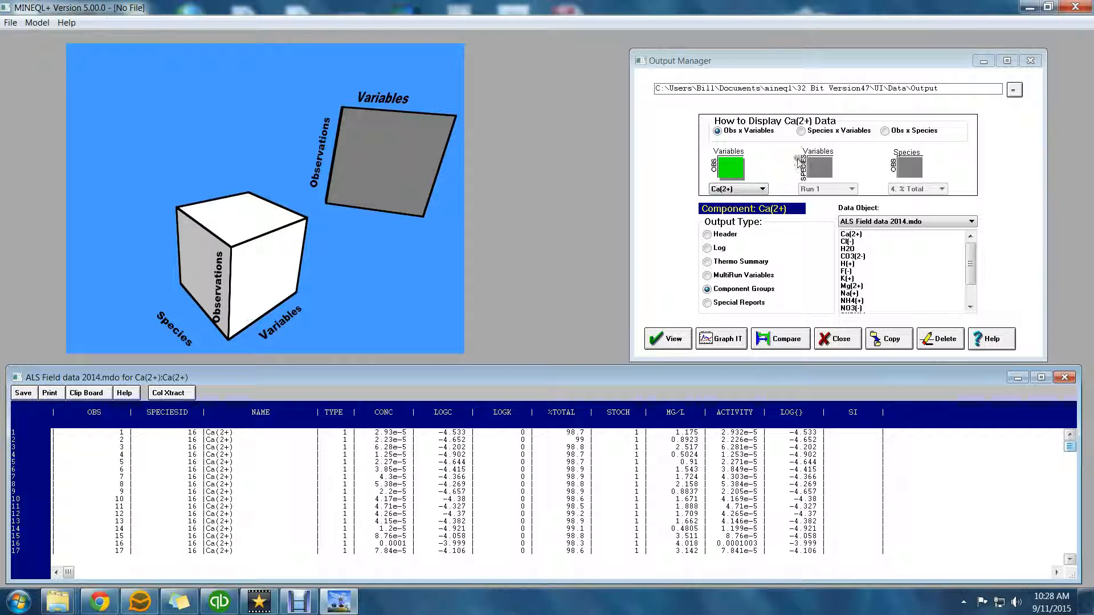
Switch the Ca(2+) data to species by variables and choose Run 5
{"action": "left_click", "coordinate": [802, 131]}
{"action": "left_click", "coordinate": [835, 188]}
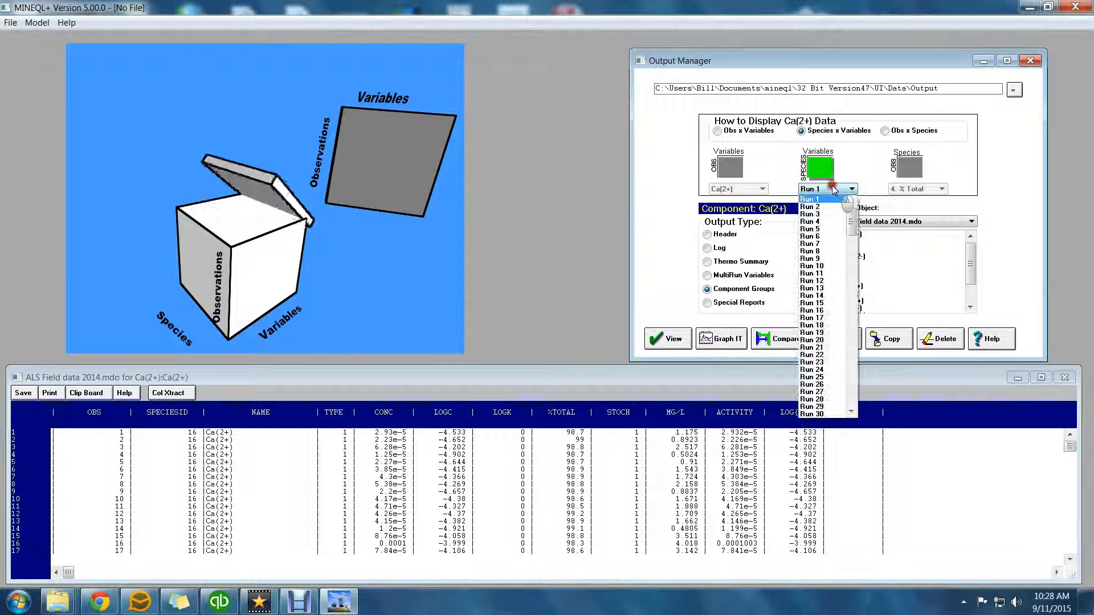
{"action": "left_click", "coordinate": [825, 229]}
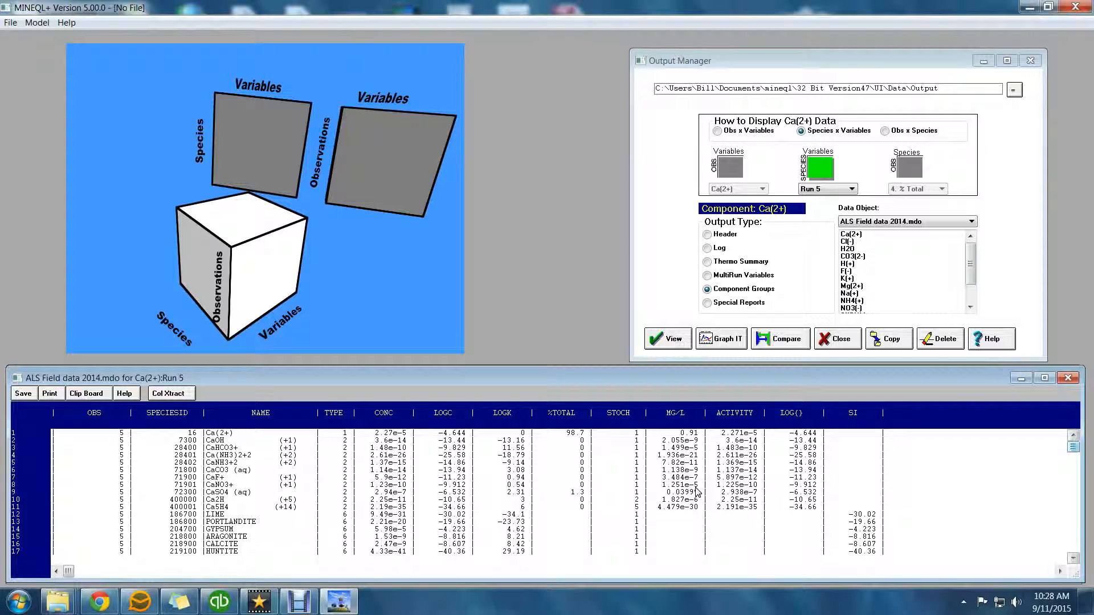
Display the Ca(2+) data as observations by species with Log C as the variable
{"action": "left_click", "coordinate": [885, 131]}
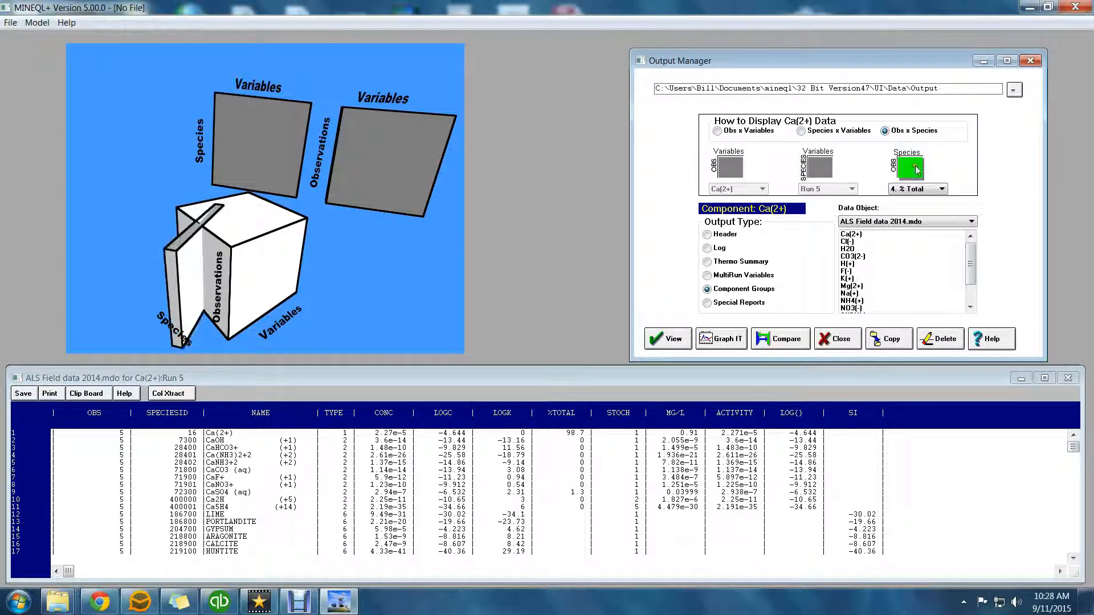
{"action": "left_click", "coordinate": [937, 190]}
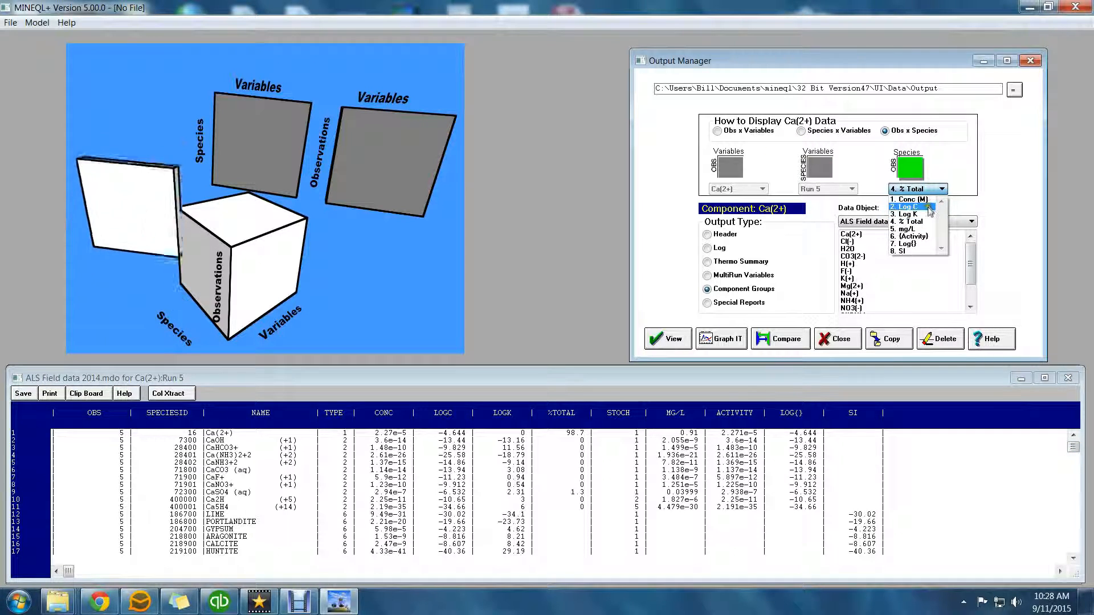
{"action": "left_click", "coordinate": [930, 208]}
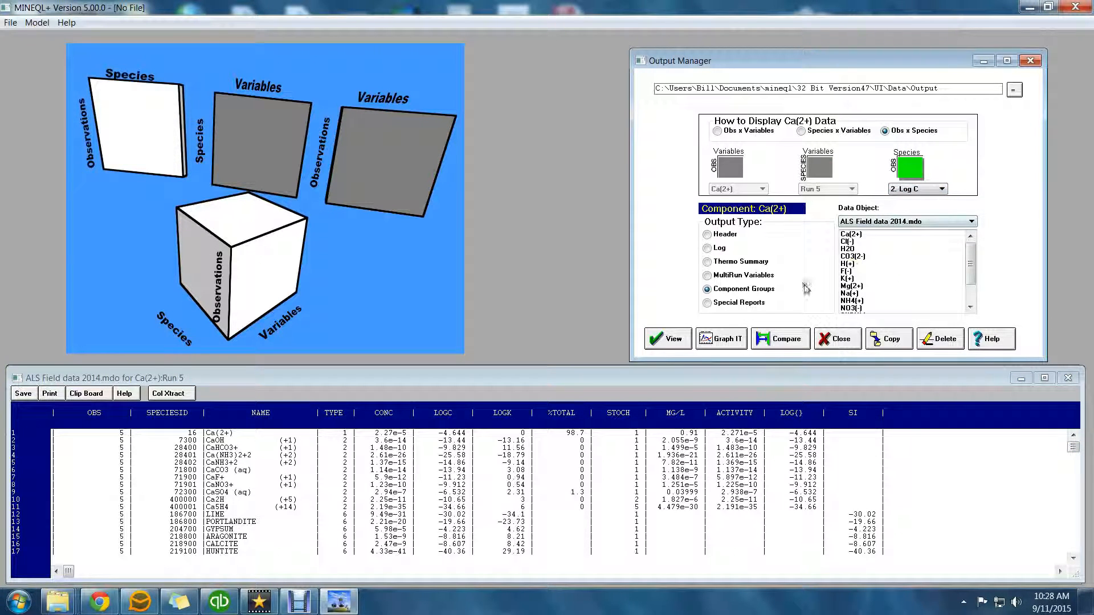
{"action": "left_click", "coordinate": [676, 339]}
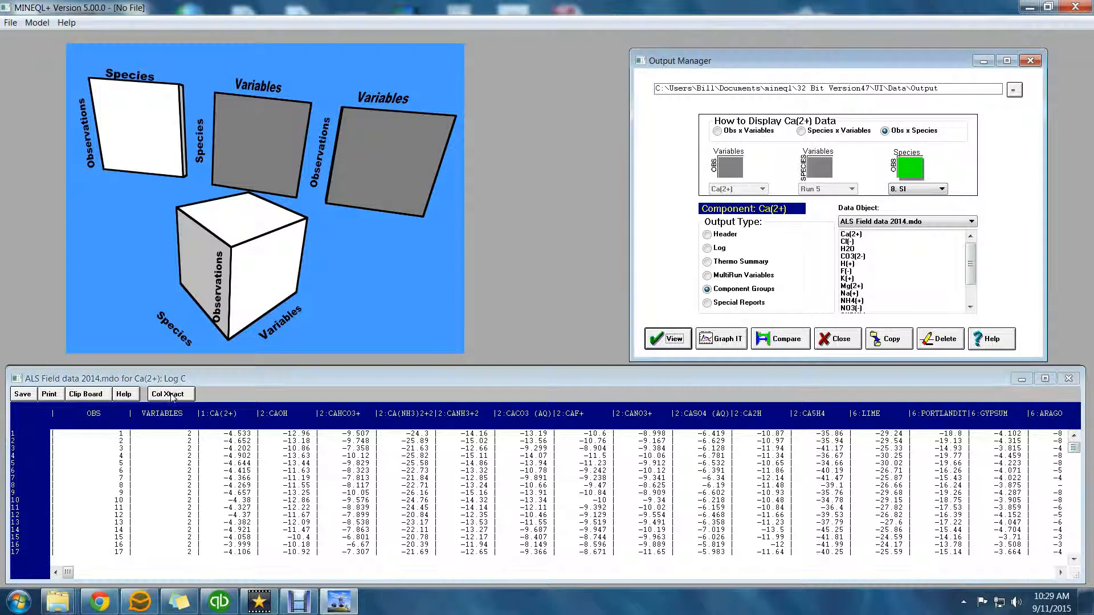
Extract the OBS, 1:CA(2+) and 2:CAOH columns from the Log C table
{"action": "left_click", "coordinate": [171, 395]}
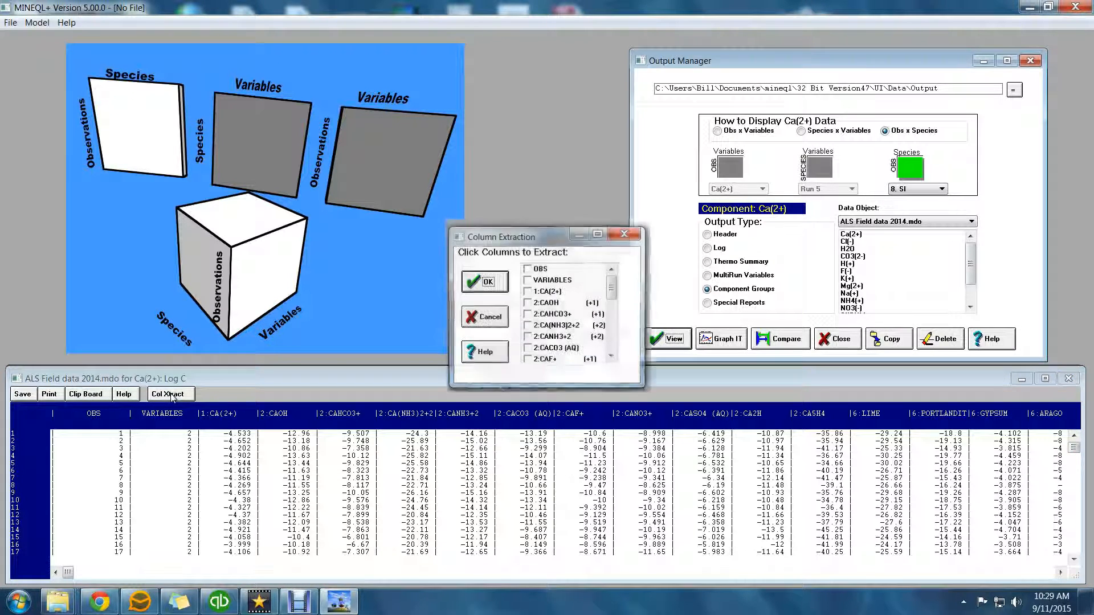
{"action": "left_click", "coordinate": [527, 269]}
{"action": "left_click", "coordinate": [528, 291]}
{"action": "left_click", "coordinate": [528, 303]}
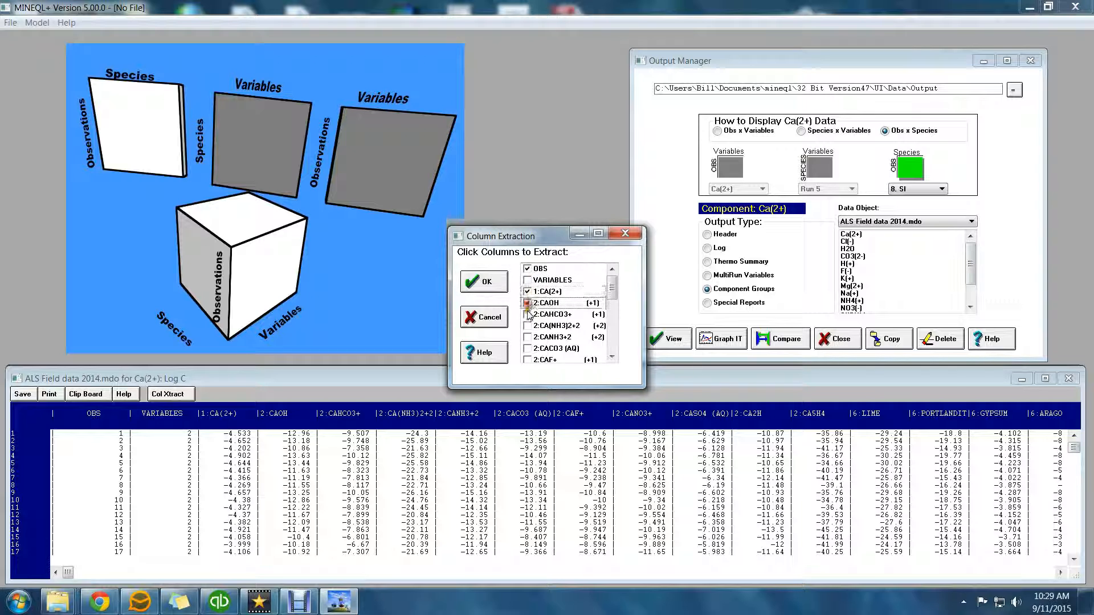
{"action": "left_click", "coordinate": [485, 283]}
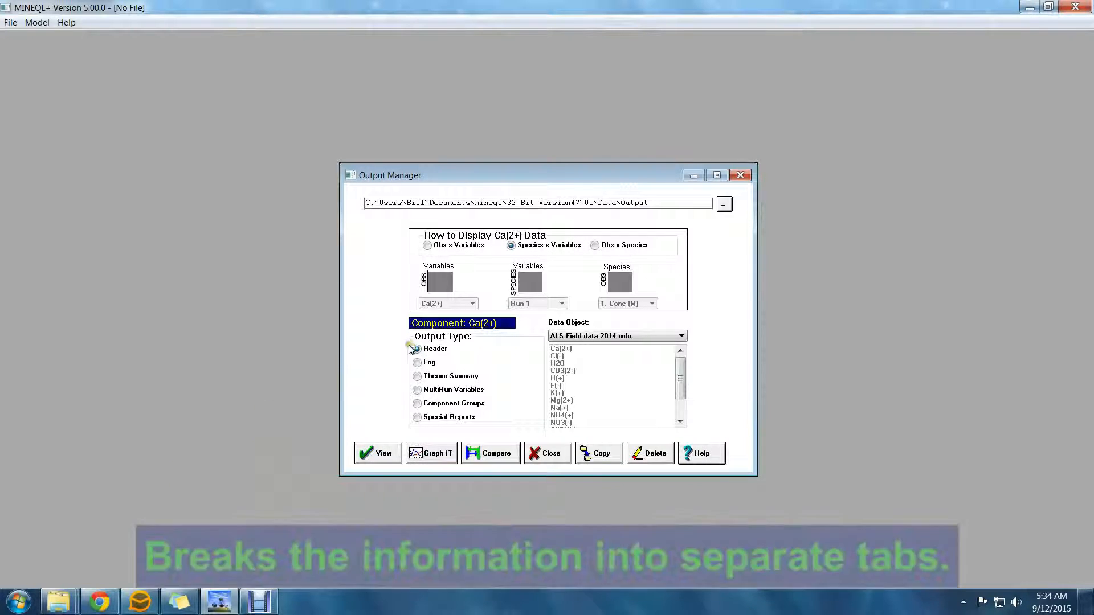
Open the header summary of ALS Field data 2014.mdo and examine its calculation parameters, from MultiRun and sorption through potential solids
{"action": "left_click", "coordinate": [417, 363]}
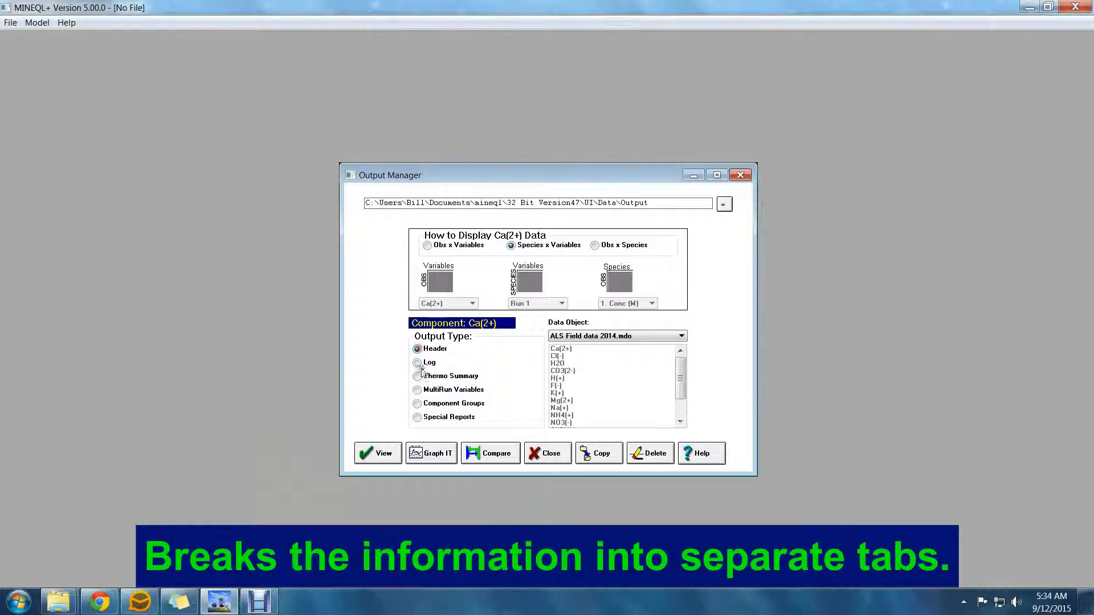
{"action": "left_click", "coordinate": [380, 456]}
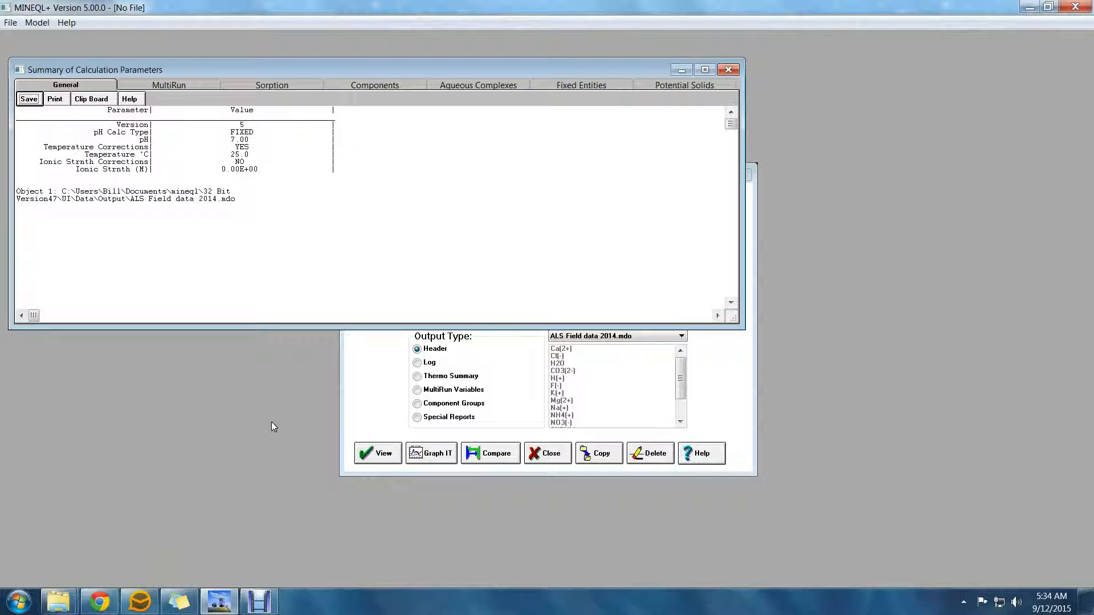
{"action": "left_click", "coordinate": [187, 88]}
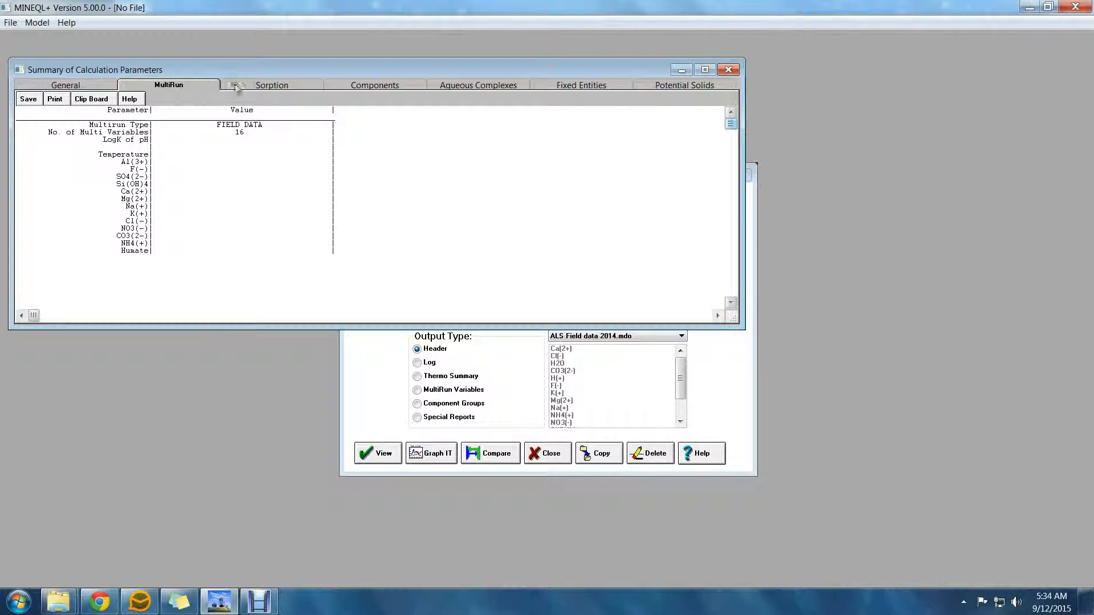
{"action": "left_click", "coordinate": [276, 89]}
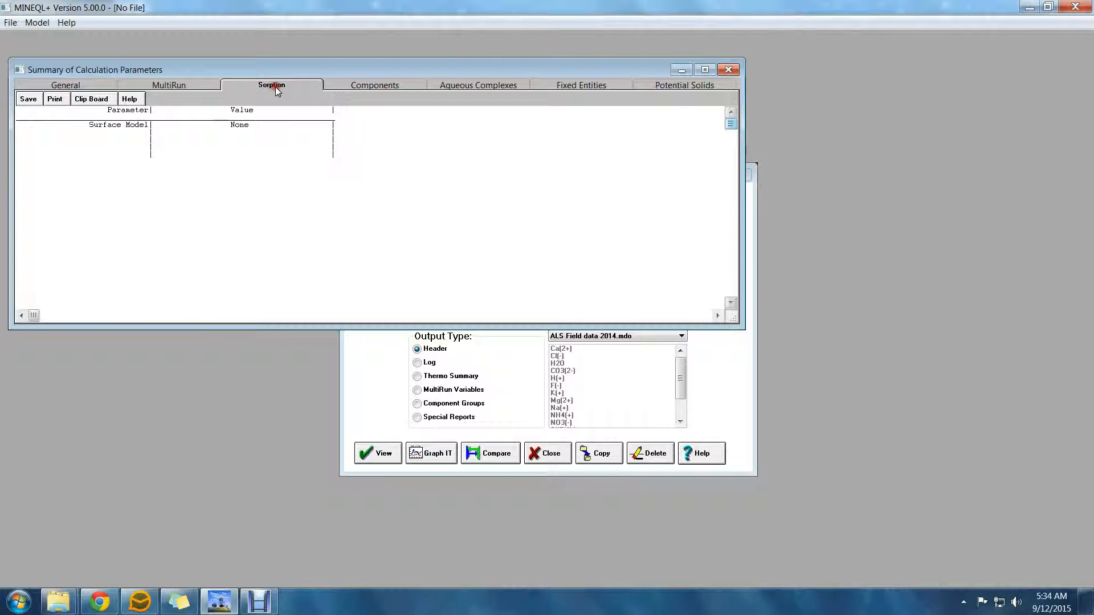
{"action": "left_click", "coordinate": [372, 89]}
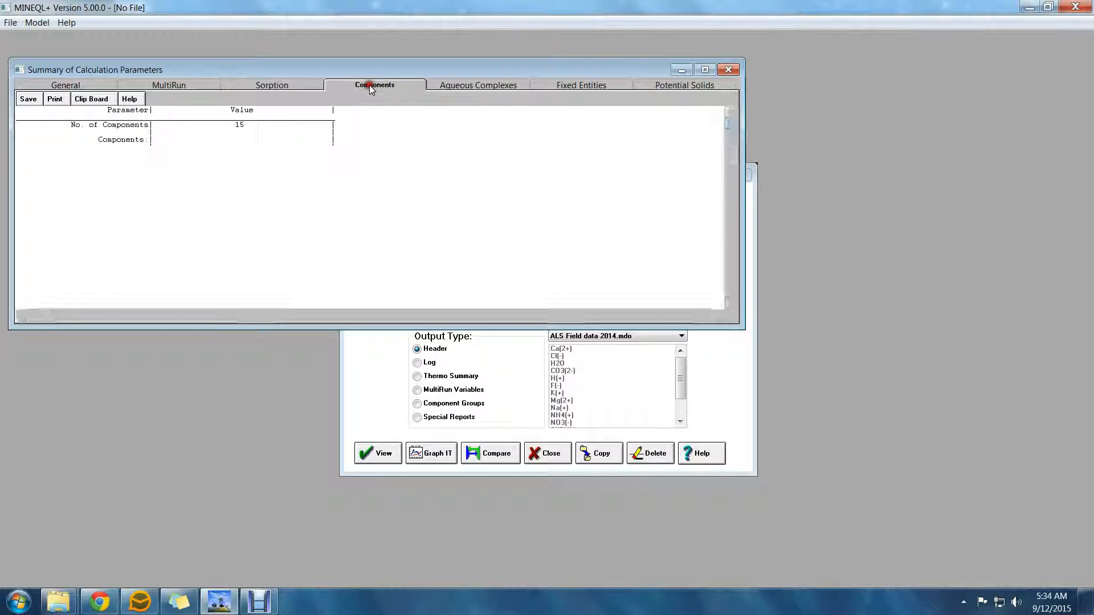
{"action": "left_click", "coordinate": [460, 85]}
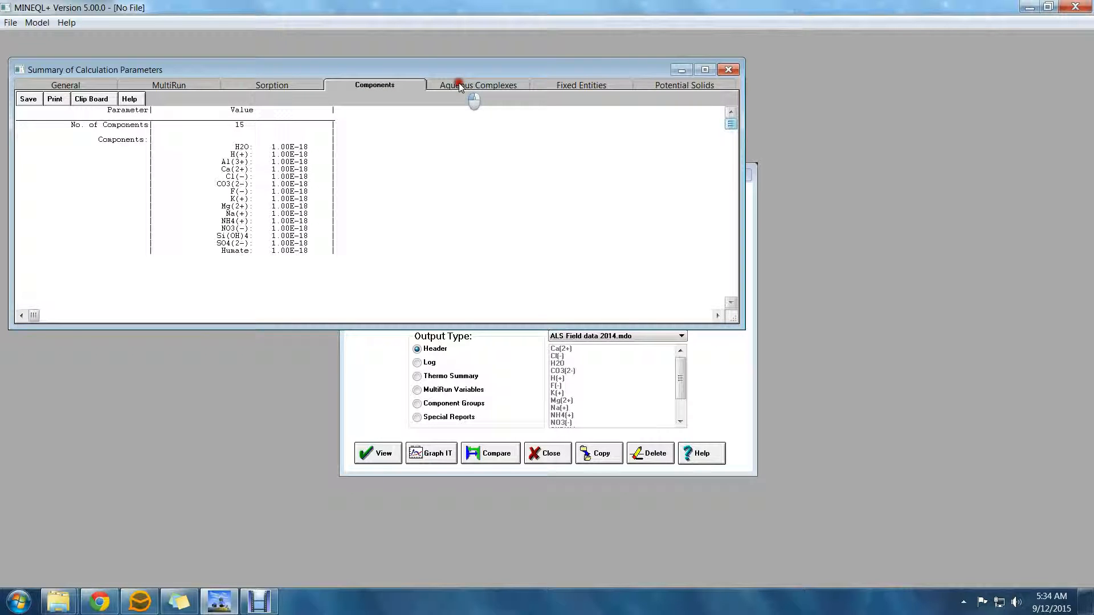
{"action": "left_click", "coordinate": [461, 86]}
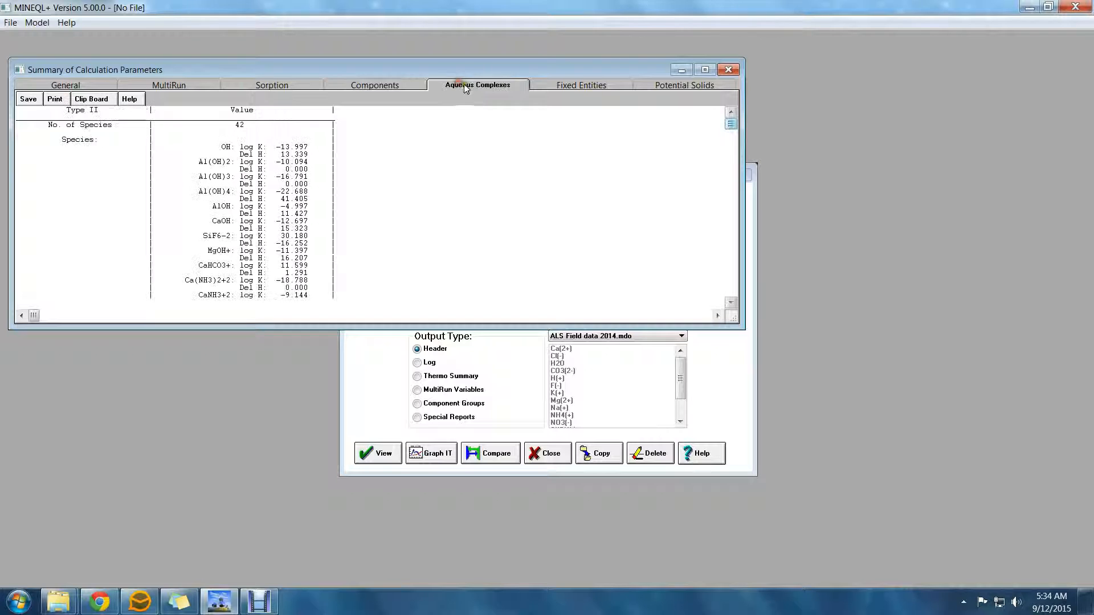
{"action": "left_click", "coordinate": [571, 88]}
{"action": "left_click", "coordinate": [661, 86]}
{"action": "left_click", "coordinate": [86, 89]}
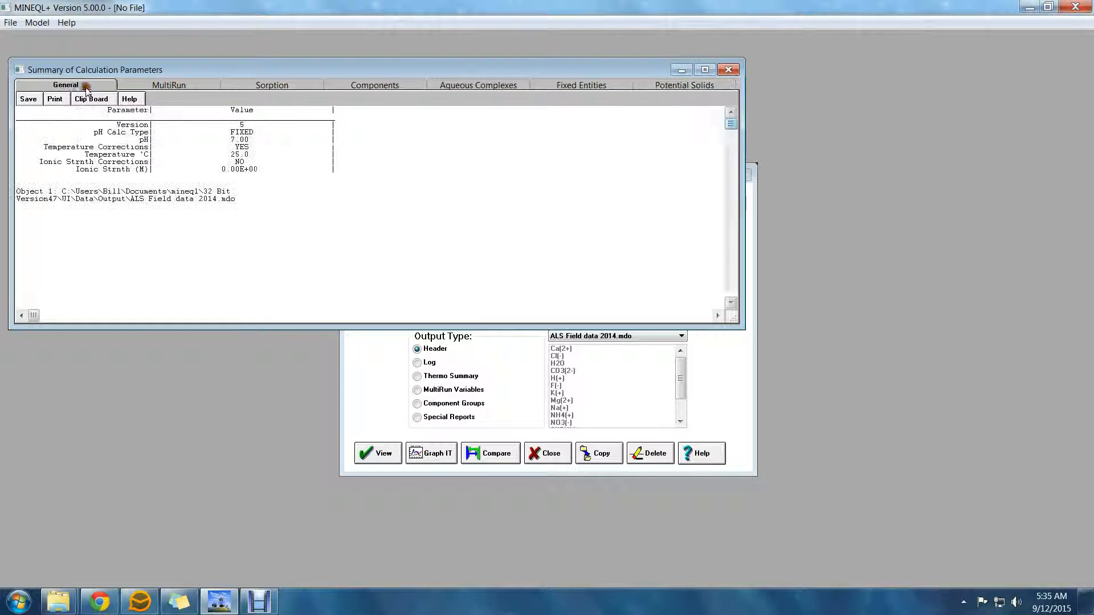
Compare the calculation assumptions of ALS Field data 2014.mdo with those of Al gibbsite fixed solid.mdo
{"action": "left_click", "coordinate": [397, 379]}
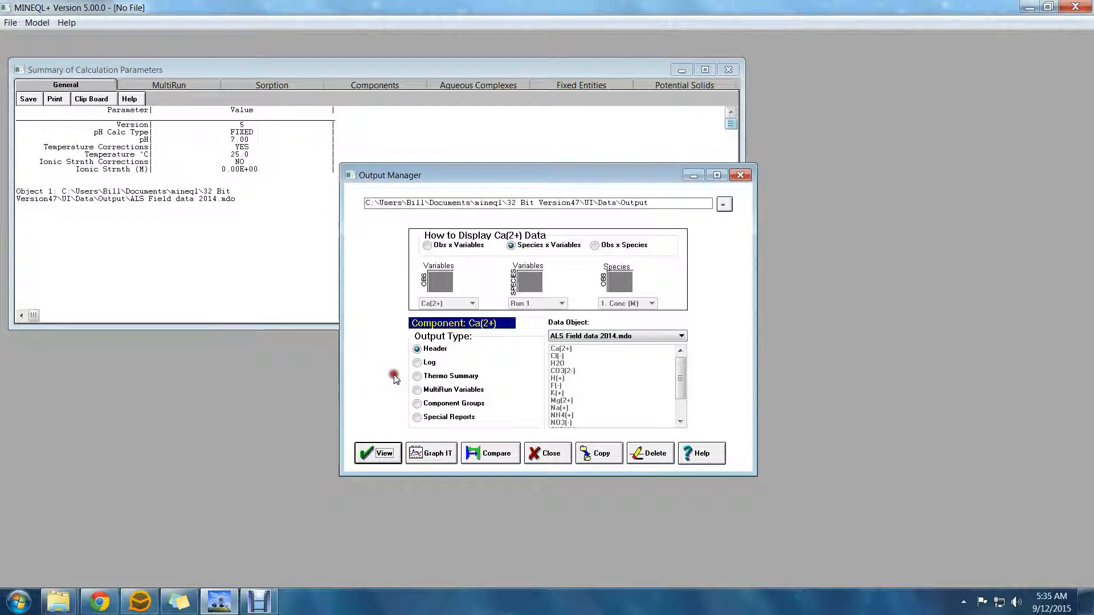
{"action": "left_click", "coordinate": [493, 455]}
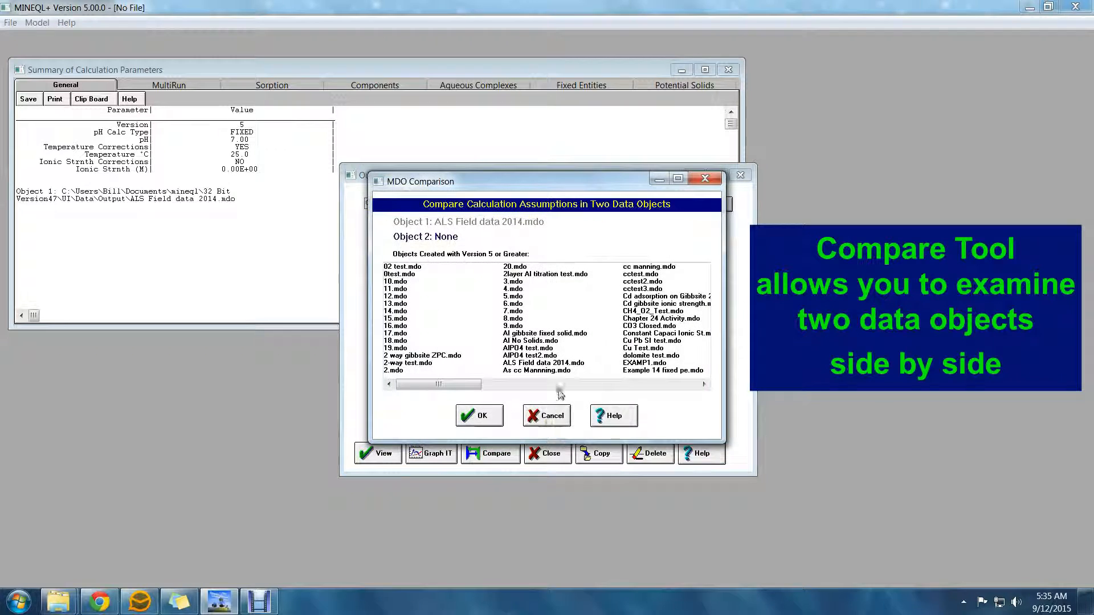
{"action": "left_click", "coordinate": [534, 335]}
{"action": "left_click", "coordinate": [481, 415]}
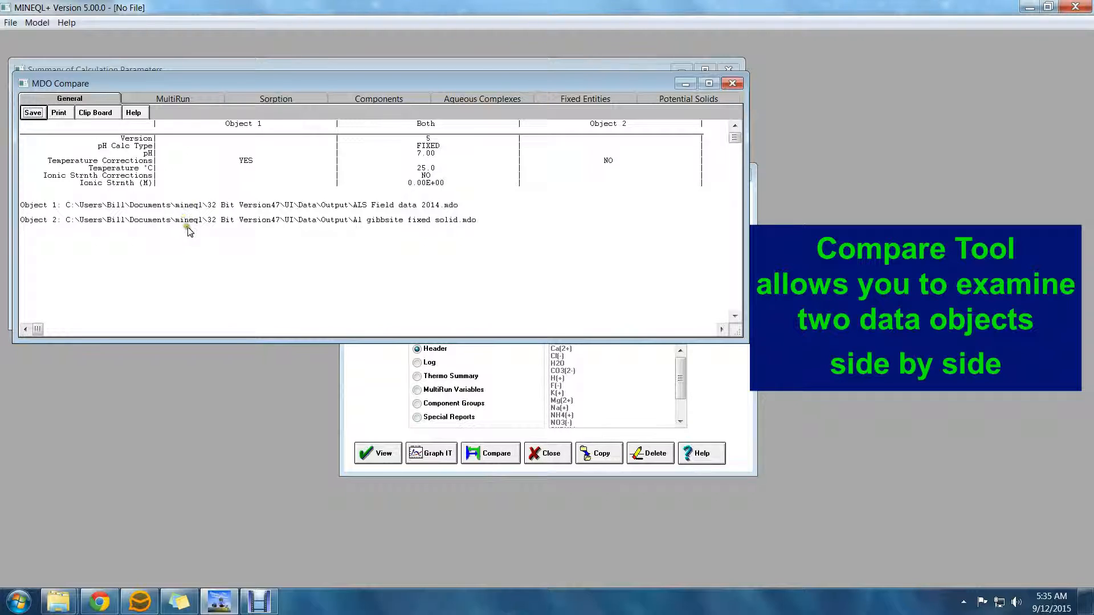
Examine the two data objects' differences in multirun settings, sorption, components, aqueous complexes, fixed entities and potential solids
{"action": "left_click", "coordinate": [185, 103]}
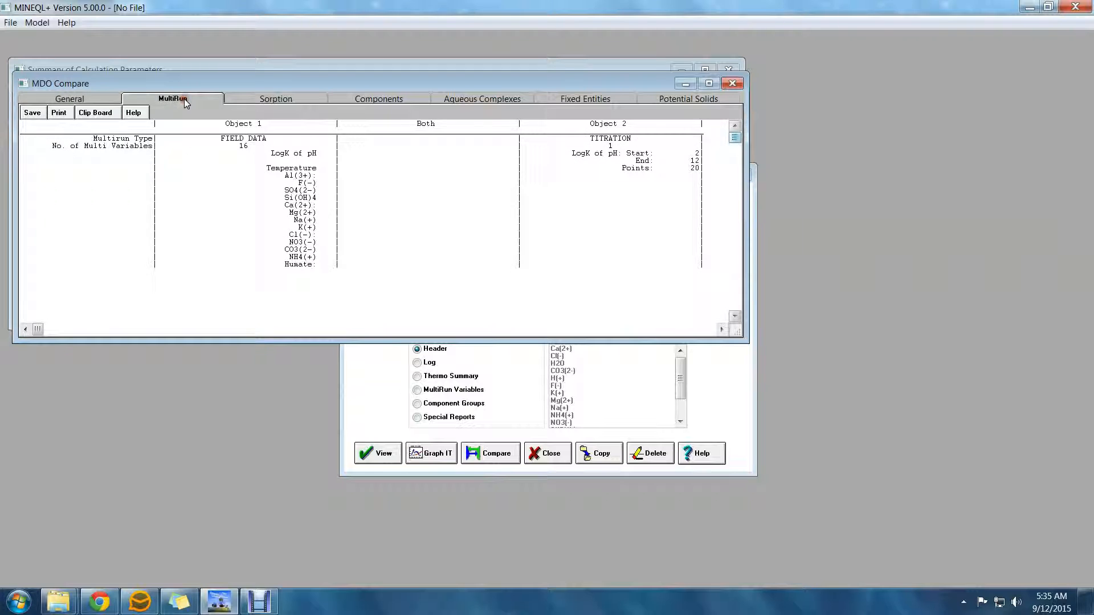
{"action": "left_click", "coordinate": [277, 99]}
{"action": "left_click", "coordinate": [368, 100]}
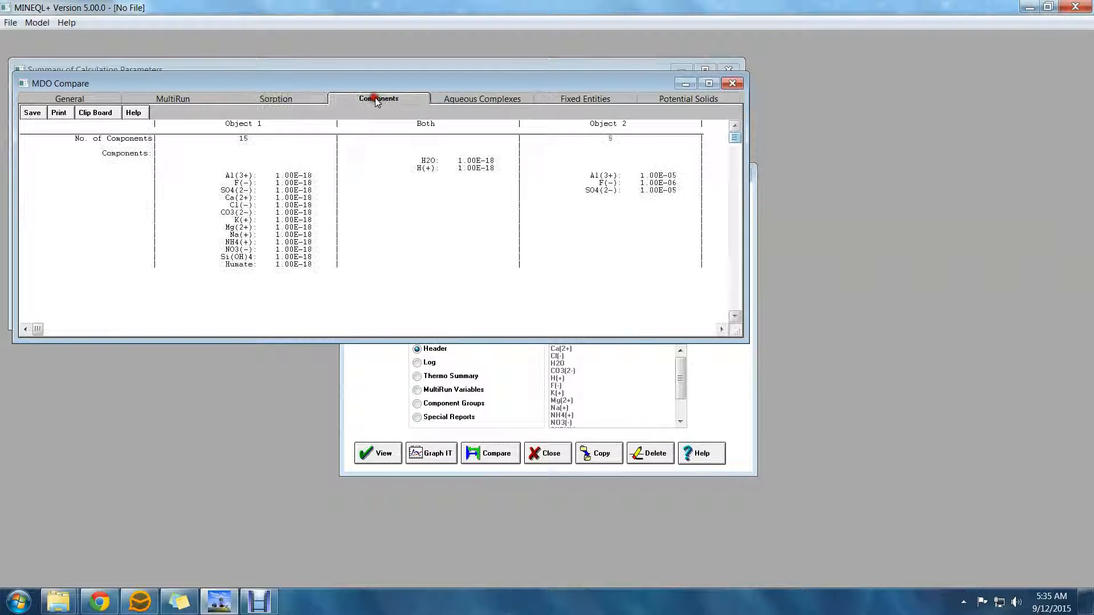
{"action": "left_click", "coordinate": [491, 103]}
{"action": "left_click", "coordinate": [576, 104]}
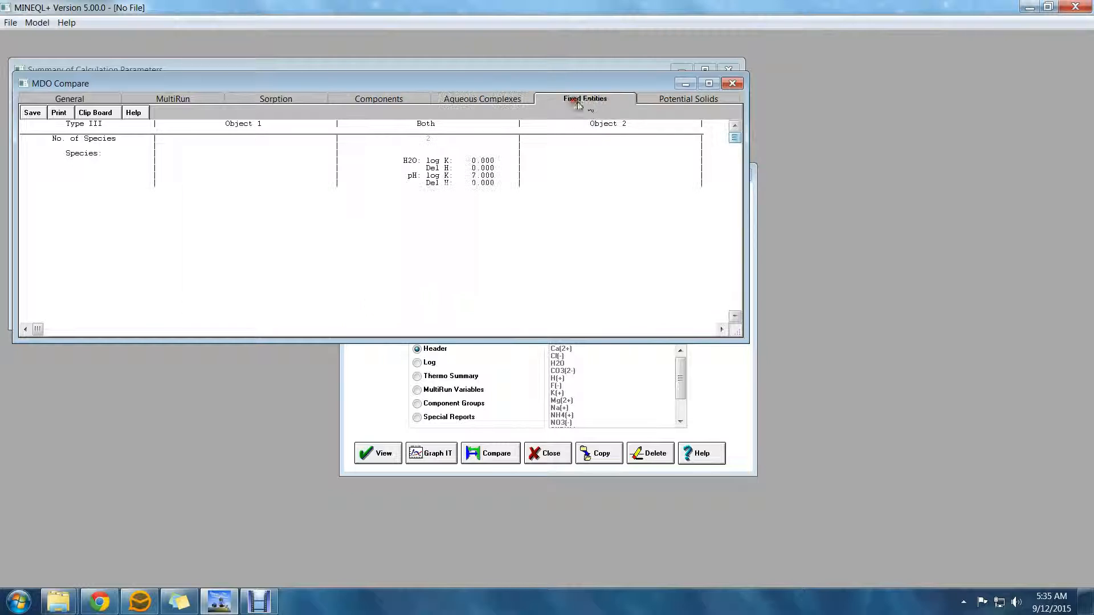
{"action": "left_click", "coordinate": [661, 102]}
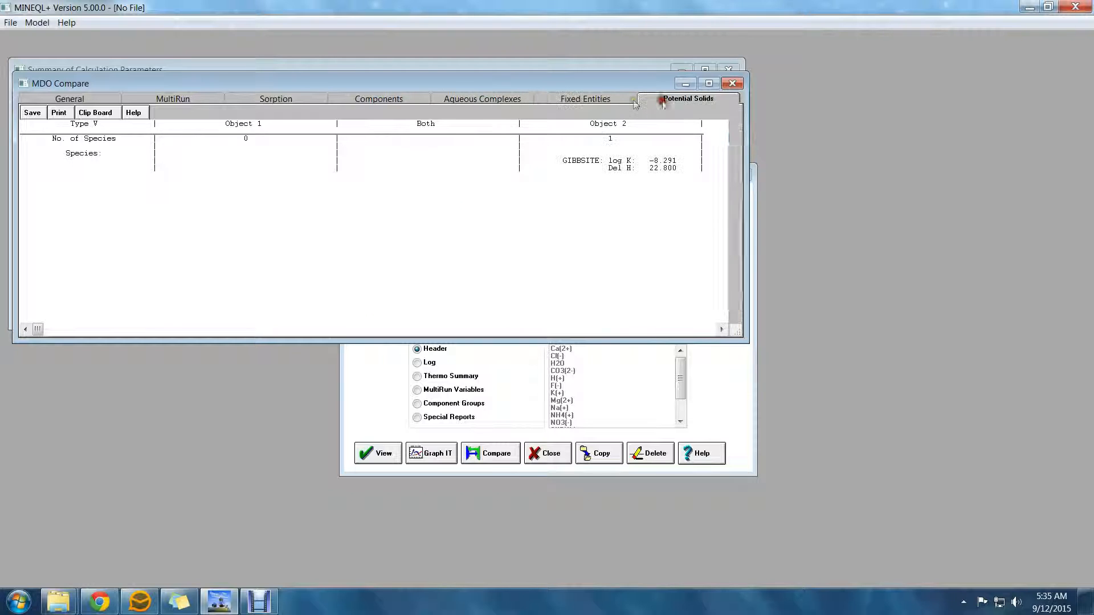
{"action": "left_click", "coordinate": [100, 101]}
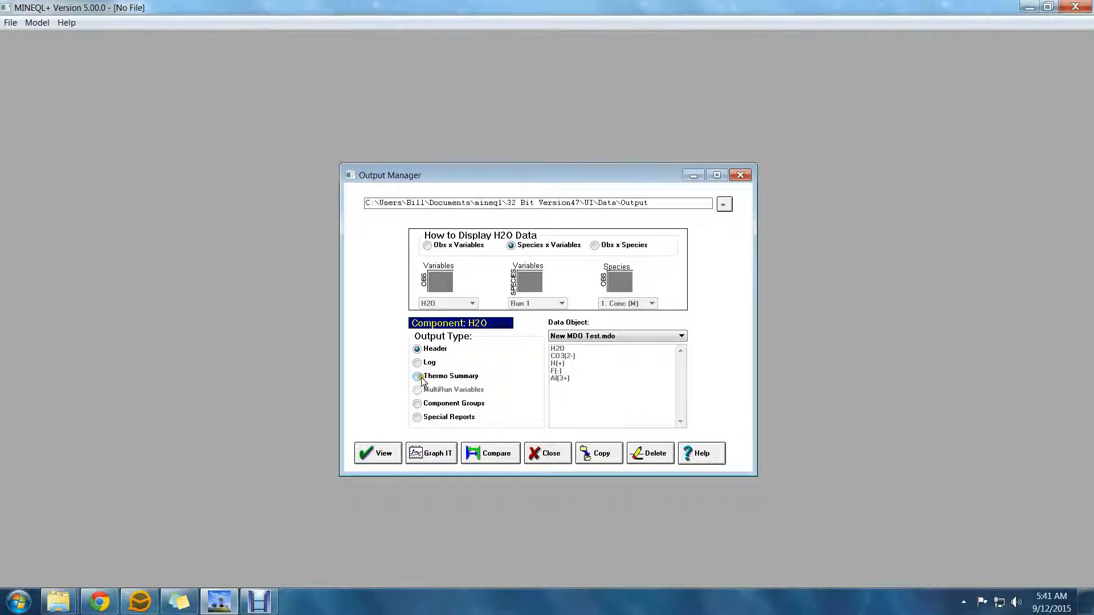
Open the Thermo Summary for New MDO Test.mdo in an enlarged window and read through its reaction tables and references
{"action": "left_click", "coordinate": [418, 378]}
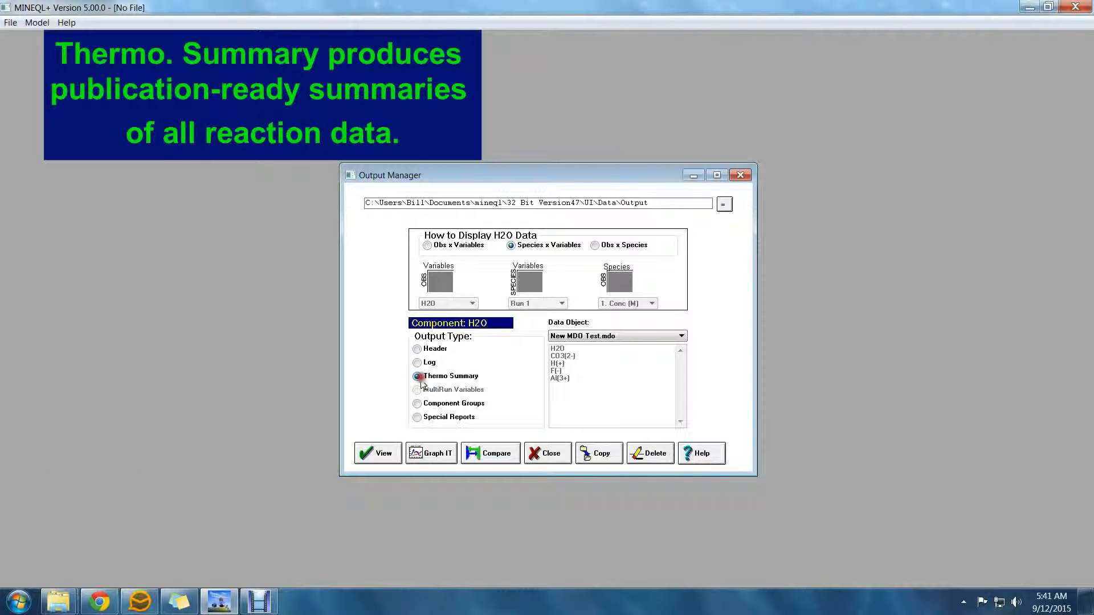
{"action": "left_click", "coordinate": [383, 453]}
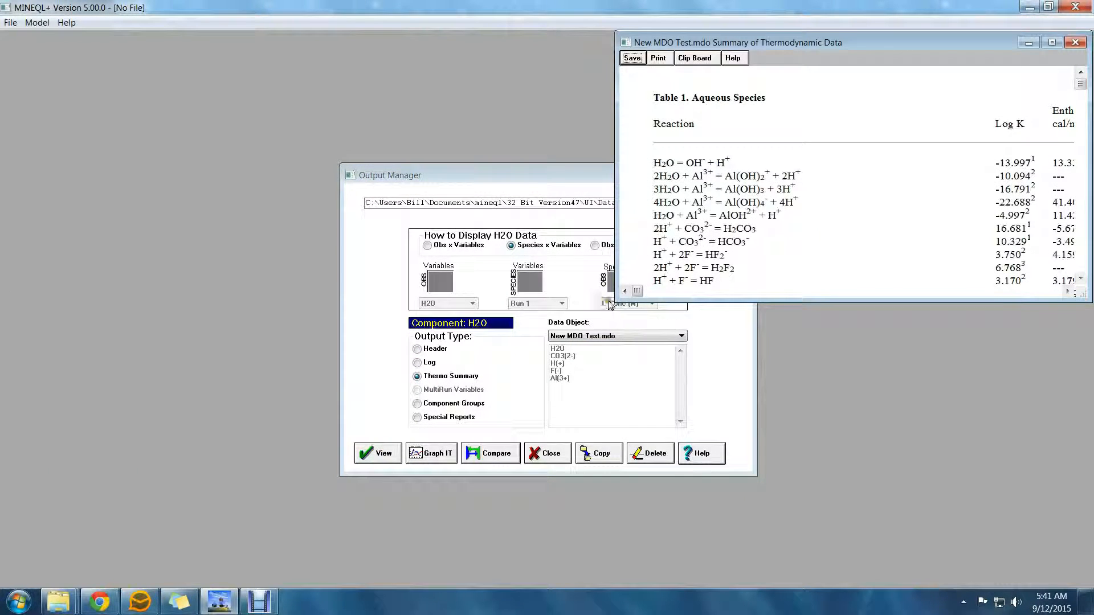
{"action": "left_click_drag", "start_coordinate": [615, 298], "coordinate": [431, 523]}
{"action": "left_click_drag", "start_coordinate": [812, 40], "coordinate": [766, 47]}
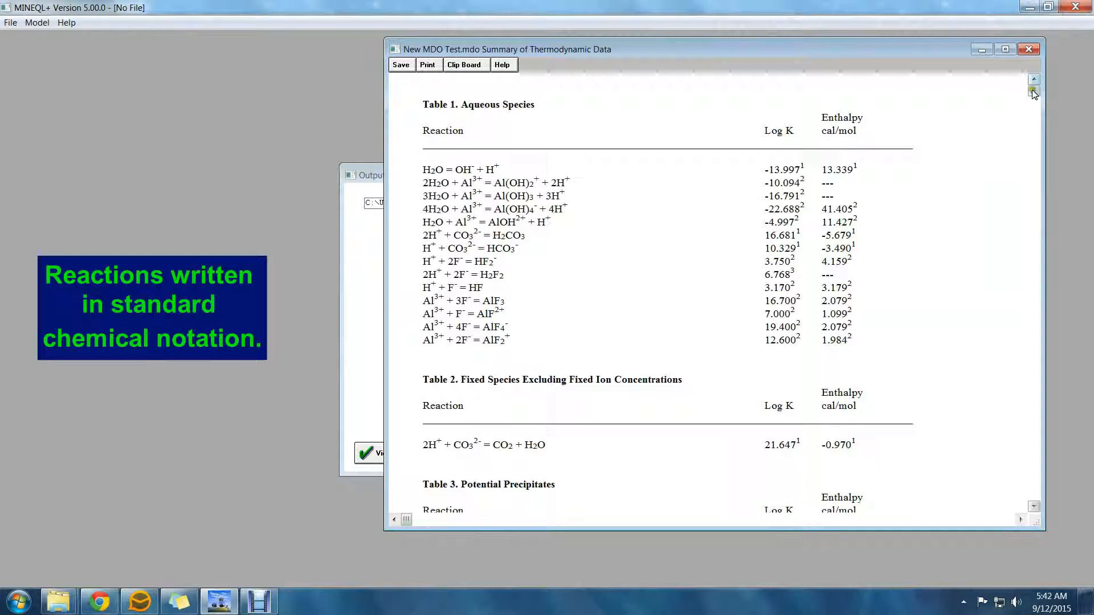
{"action": "left_click_drag", "start_coordinate": [1034, 94], "coordinate": [1036, 194]}
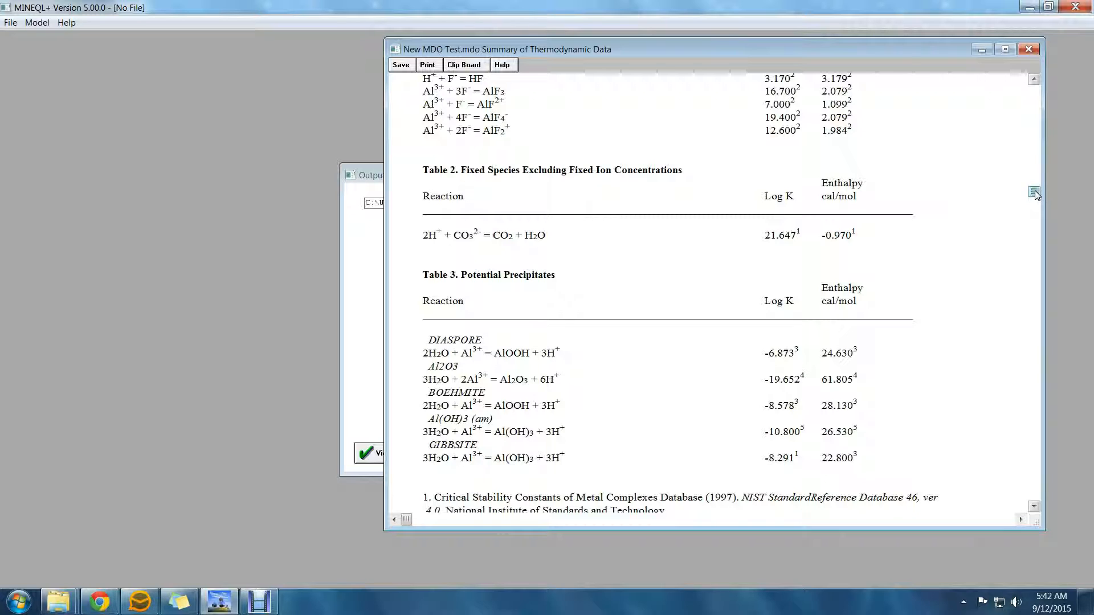
{"action": "left_click_drag", "start_coordinate": [1034, 191], "coordinate": [1035, 243]}
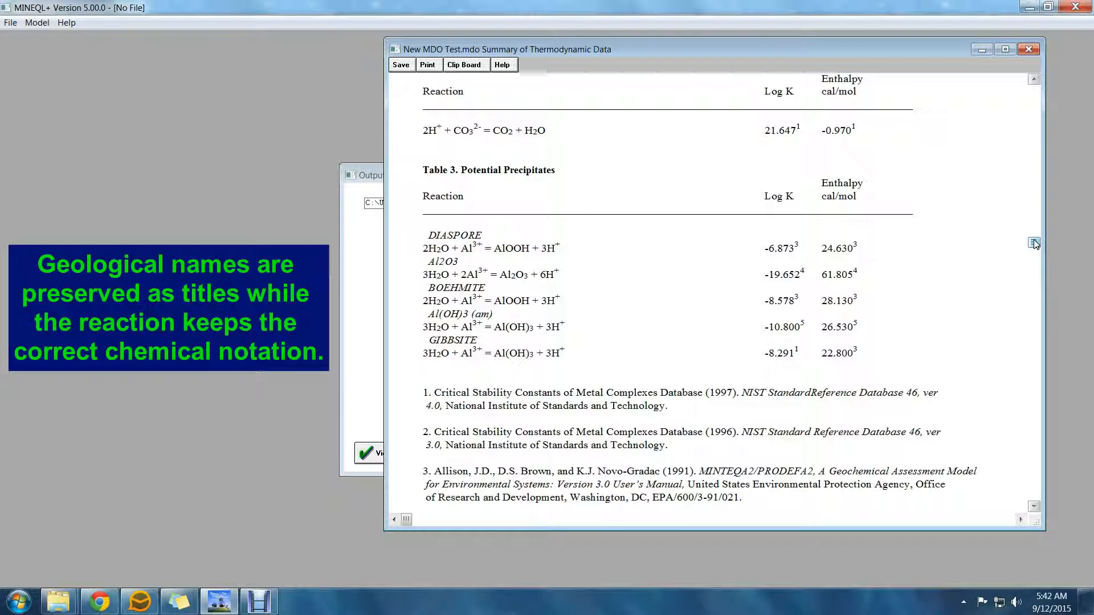
{"action": "left_click_drag", "start_coordinate": [1034, 239], "coordinate": [1034, 92]}
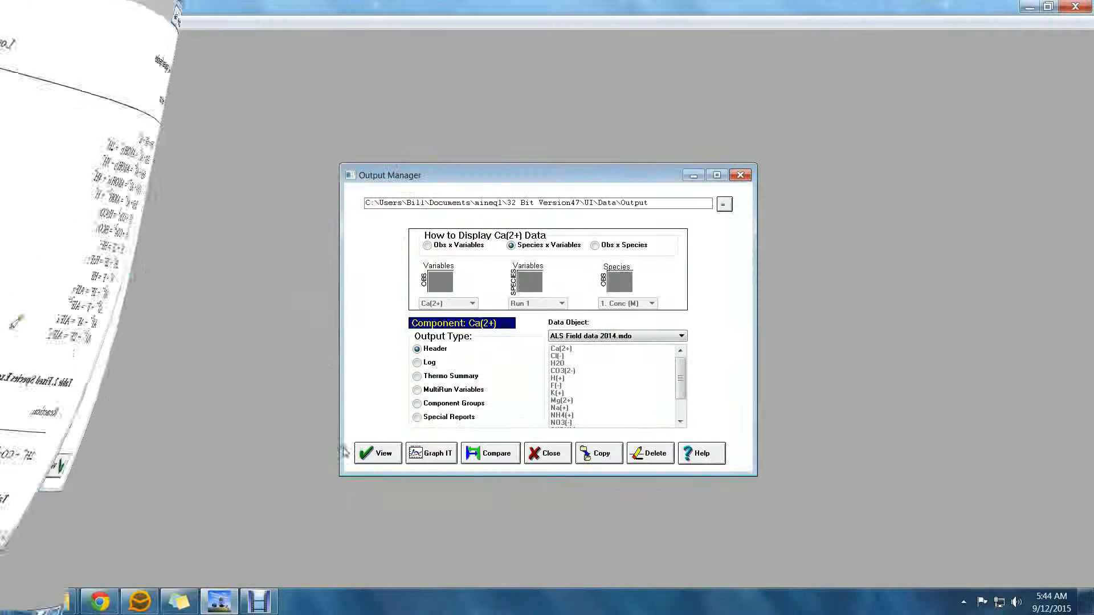
Generate the Alkalinity Summary special report for ALS Field data 2014.mdo without the explanation
{"action": "left_click", "coordinate": [416, 420]}
{"action": "left_click", "coordinate": [389, 455]}
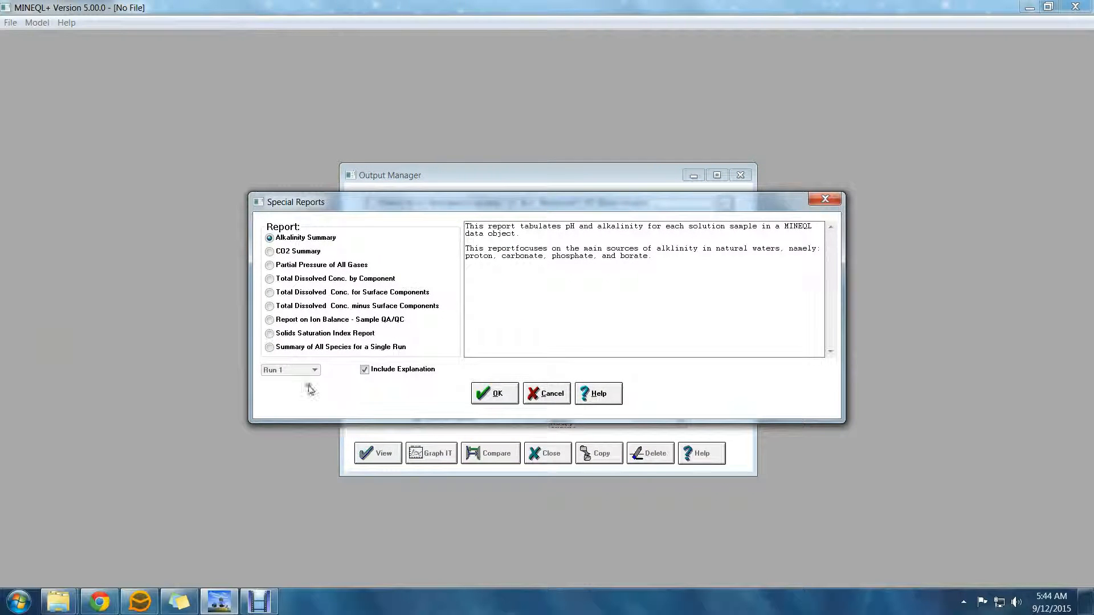
{"action": "left_click", "coordinate": [270, 252]}
{"action": "left_click", "coordinate": [271, 265]}
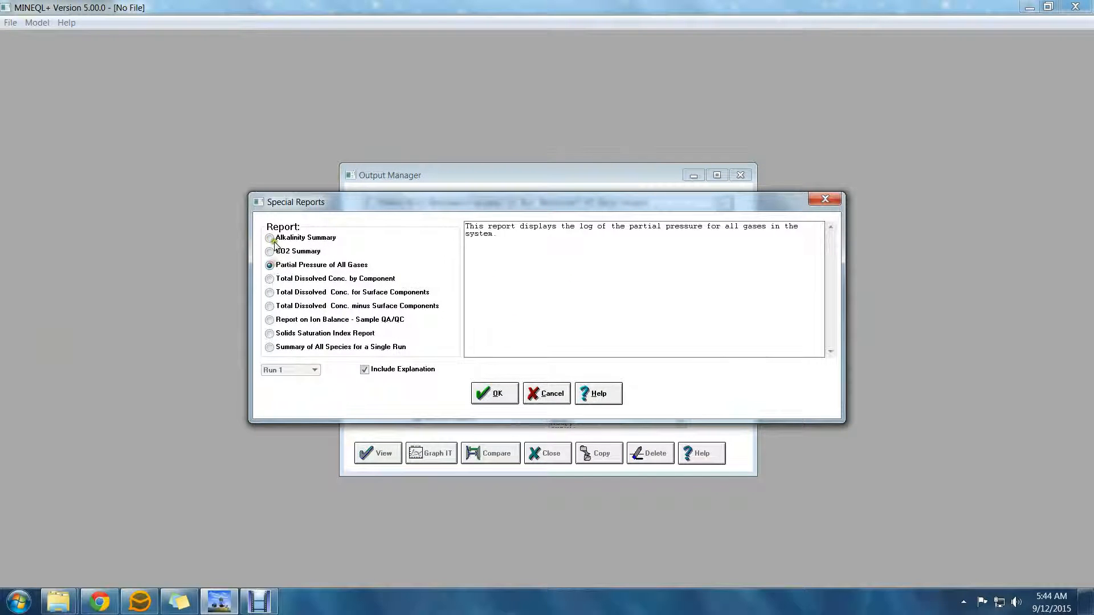
{"action": "left_click", "coordinate": [270, 238]}
{"action": "left_click", "coordinate": [410, 370]}
{"action": "left_click", "coordinate": [493, 393]}
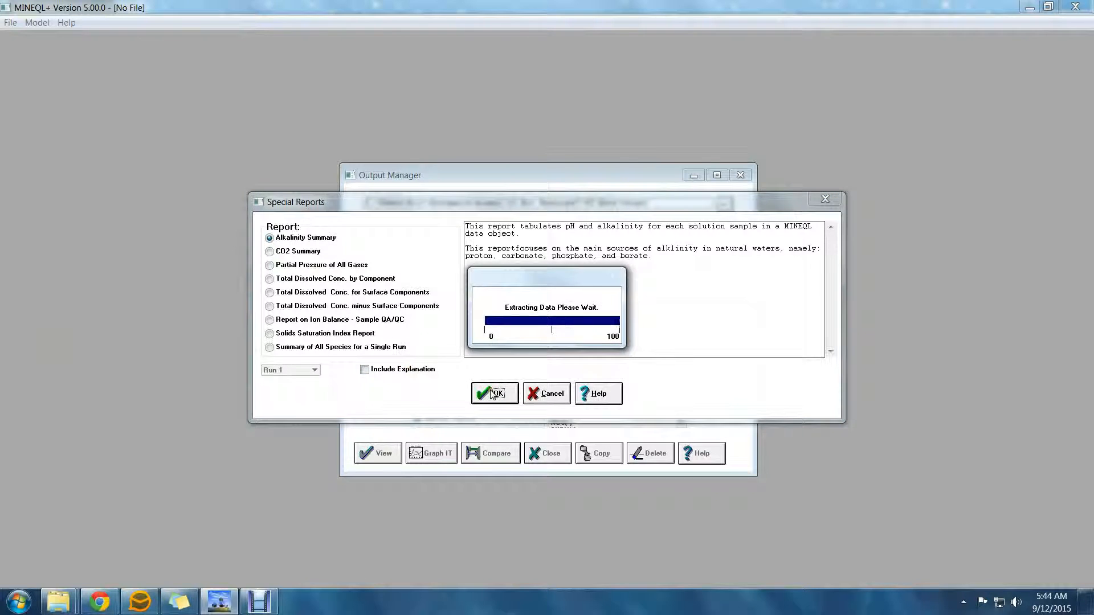
{"action": "left_click_drag", "start_coordinate": [619, 302], "coordinate": [582, 390]}
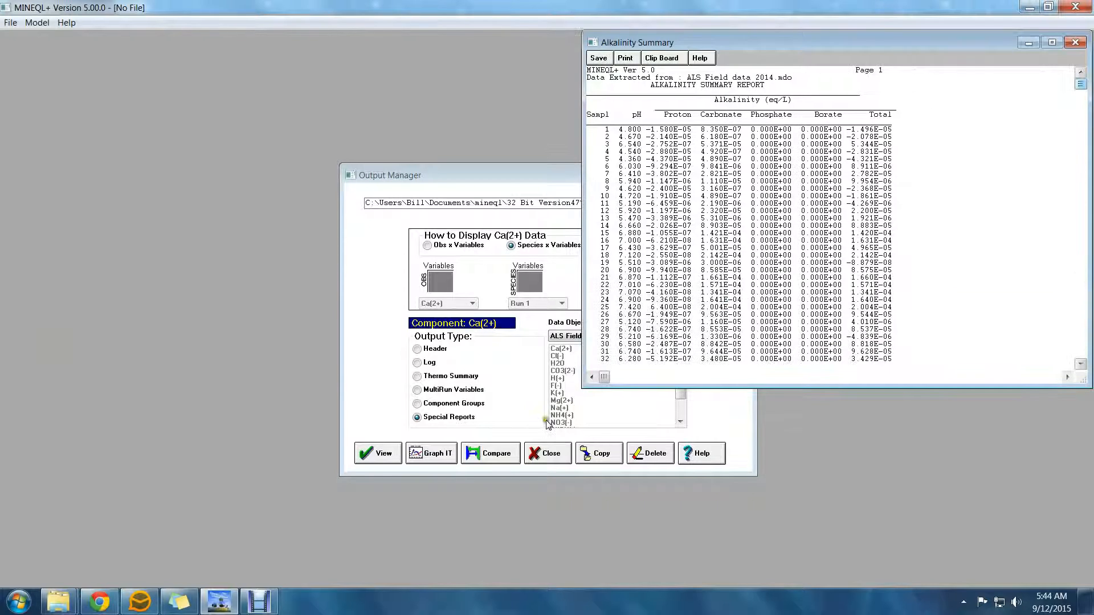
Generate the CO2 Summary special report for ALS Field data 2014.mdo without the explanation and place its window apart from the Alkalinity Summary
{"action": "left_click", "coordinate": [379, 399]}
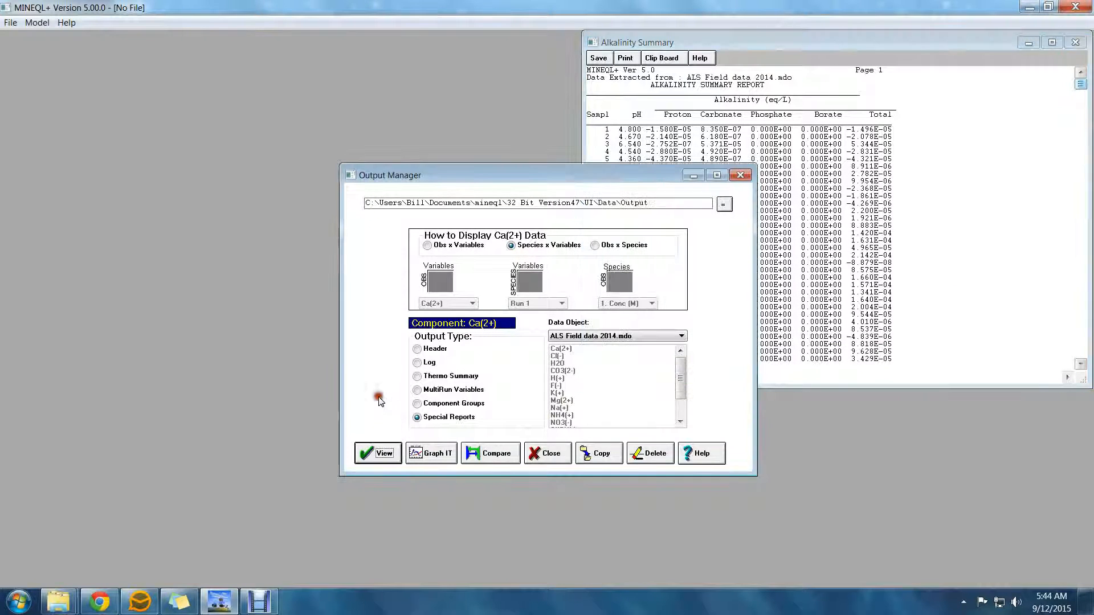
{"action": "left_click", "coordinate": [379, 453]}
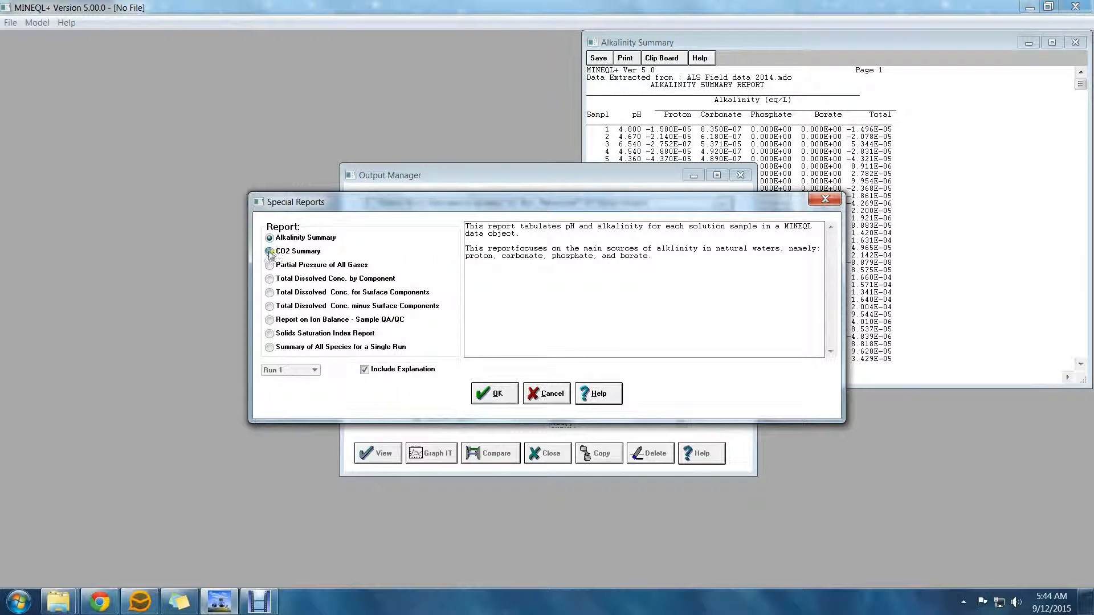
{"action": "left_click", "coordinate": [278, 252]}
{"action": "left_click", "coordinate": [408, 371]}
{"action": "left_click", "coordinate": [494, 394]}
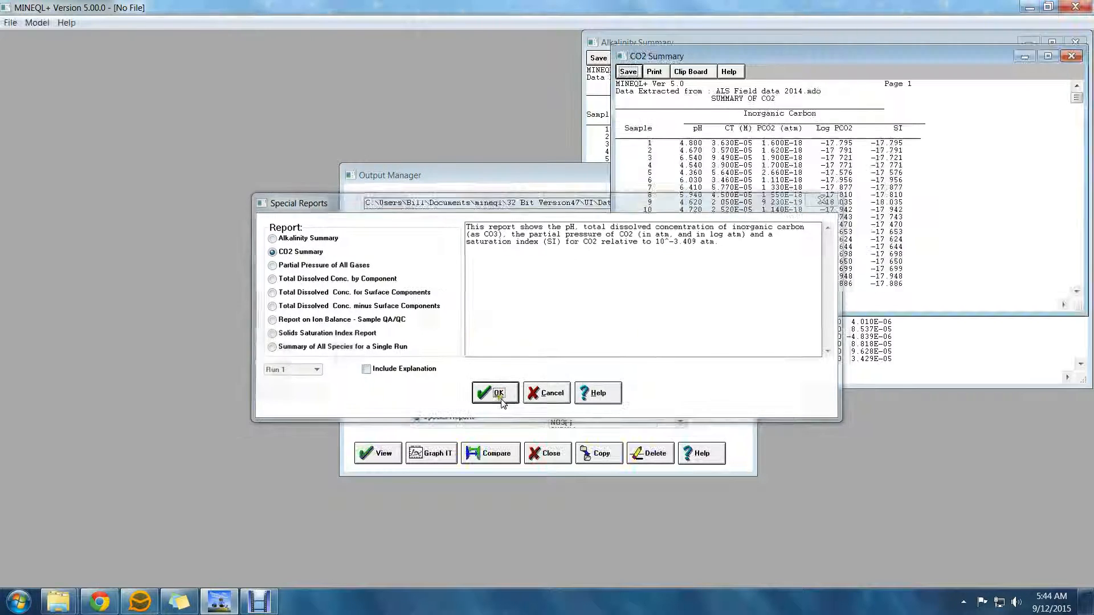
{"action": "left_click_drag", "start_coordinate": [788, 59], "coordinate": [218, 57]}
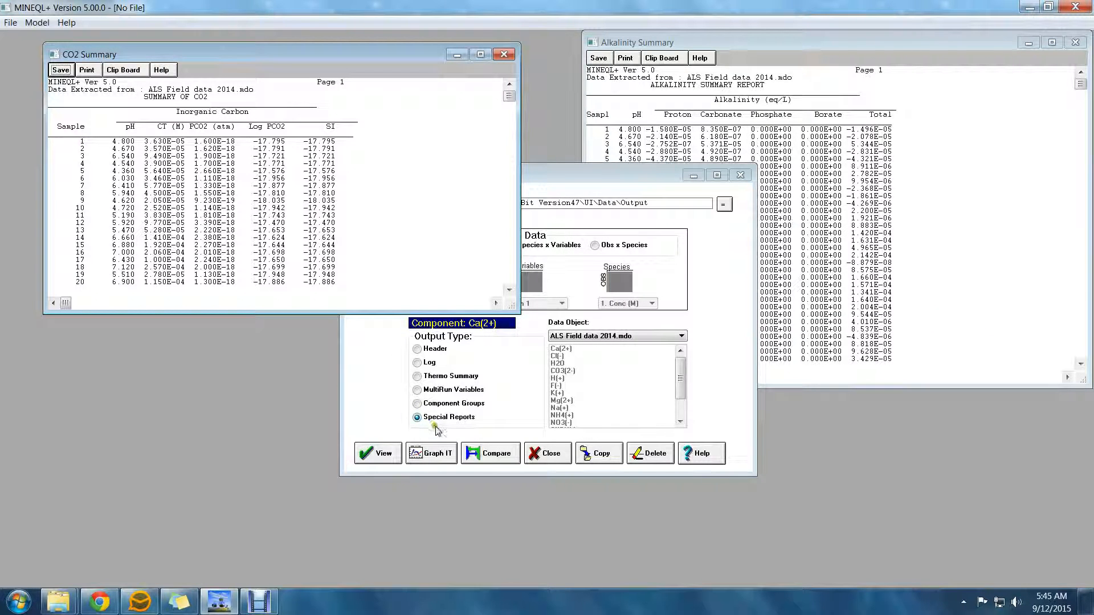
{"action": "left_click", "coordinate": [564, 181]}
{"action": "left_click", "coordinate": [383, 454]}
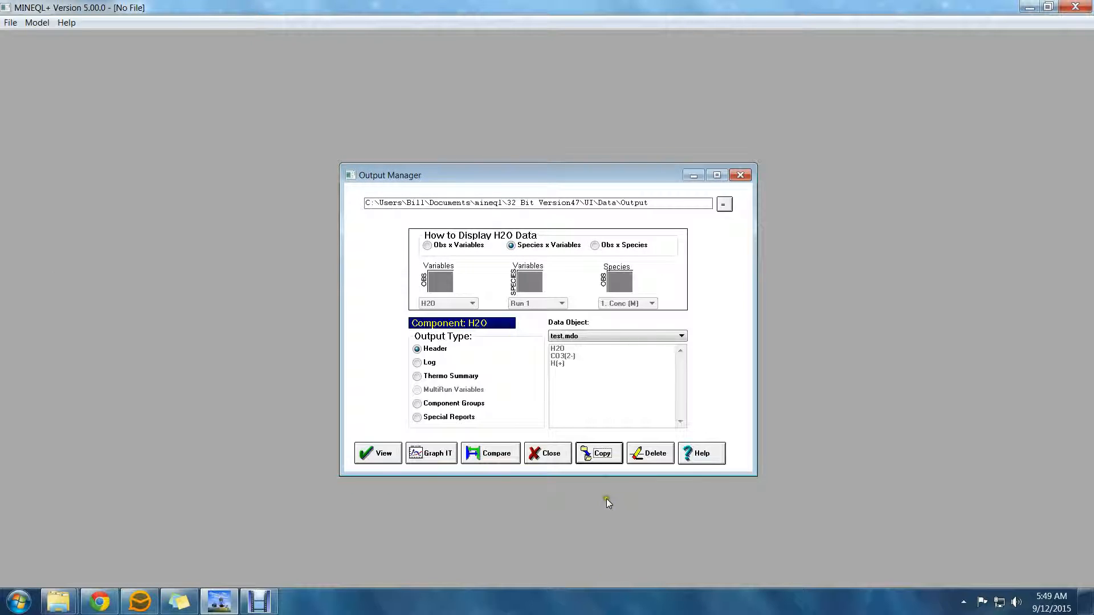
Reconstruct and copy only the input data of test.mdo to the Output folder as test.MIF
{"action": "left_click", "coordinate": [594, 452]}
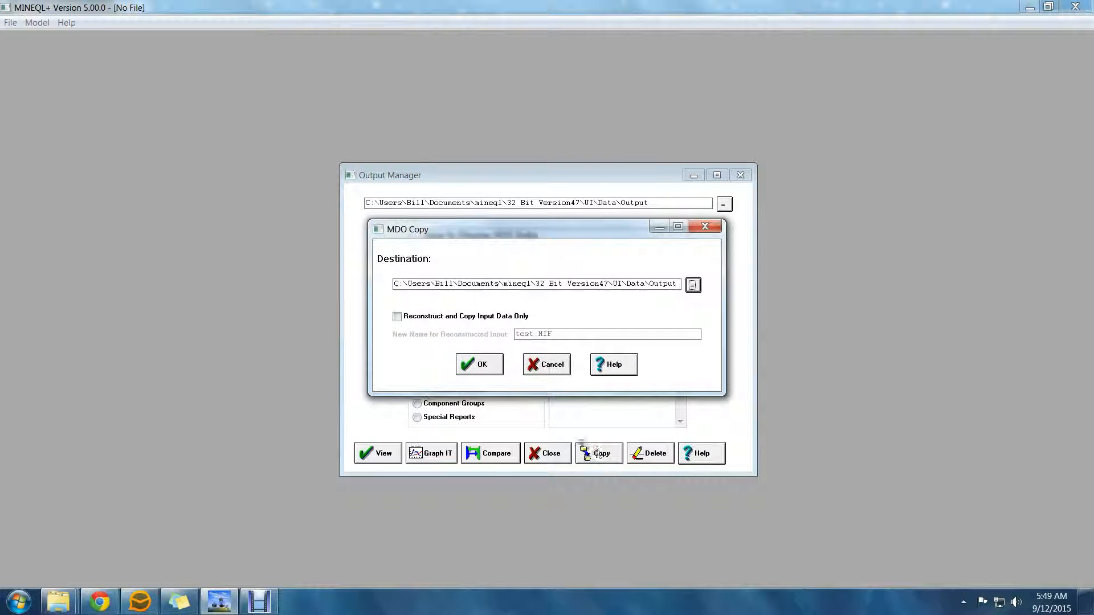
{"action": "left_click", "coordinate": [398, 317]}
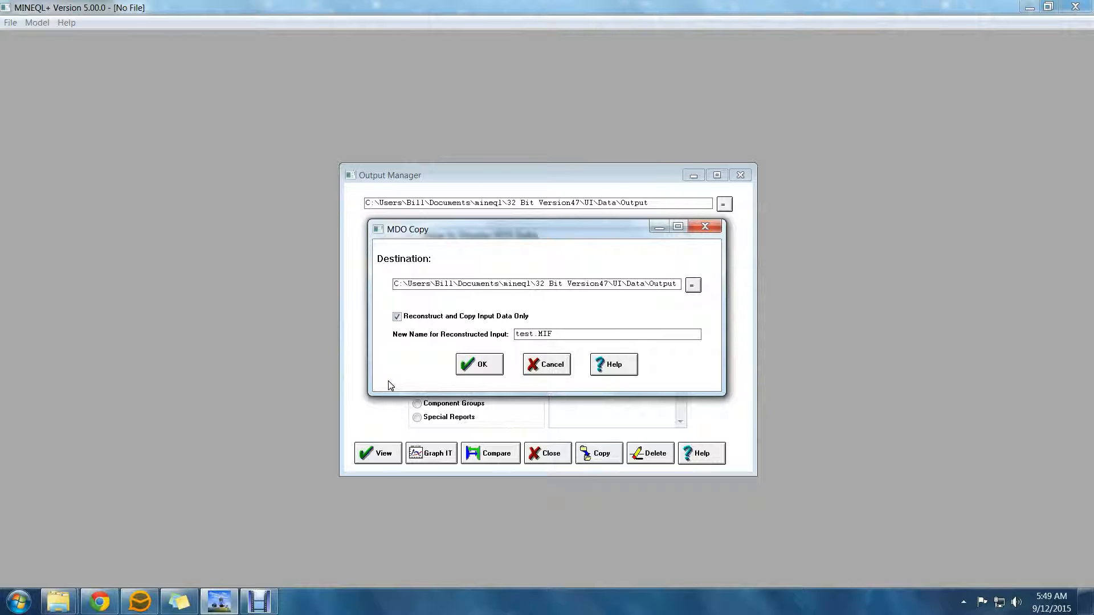
{"action": "left_click", "coordinate": [483, 365]}
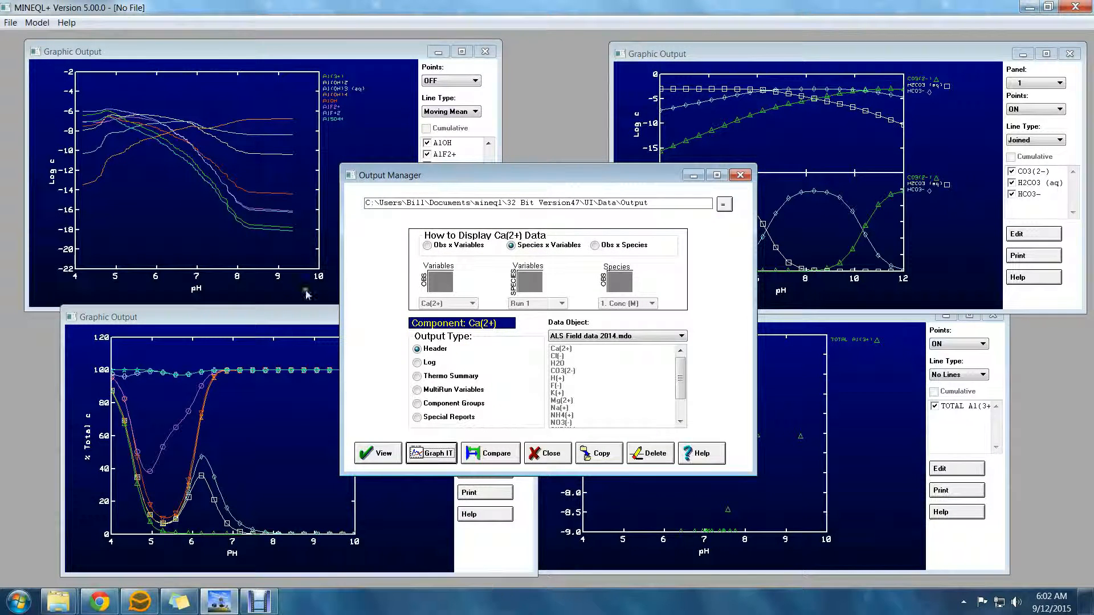
Bring the four Graphic Output windows in front of the Output Manager to view their plots
{"action": "left_click", "coordinate": [346, 48]}
{"action": "left_click", "coordinate": [720, 53]}
{"action": "left_click", "coordinate": [252, 319]}
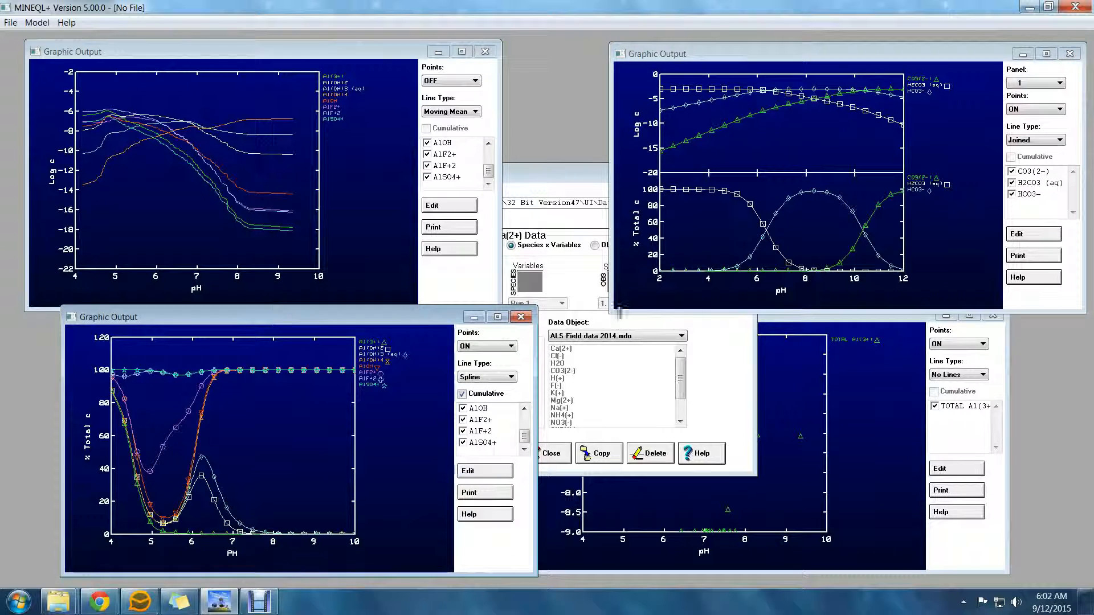
{"action": "left_click", "coordinate": [789, 319]}
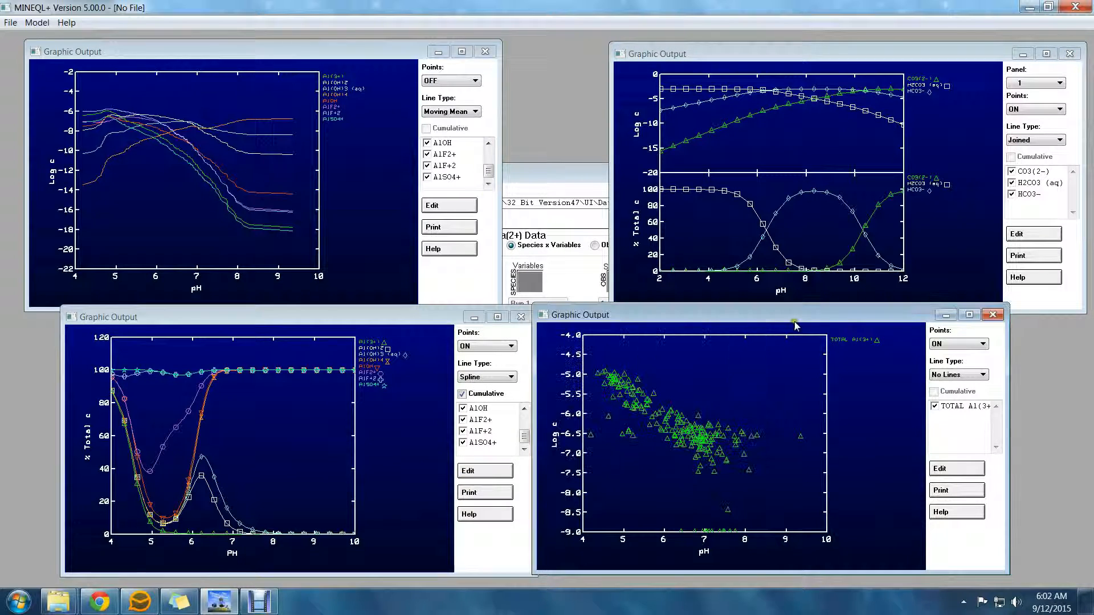
Toggle the % Total graph's Cumulative option off and on, and try Moving Mean lines on the TOTAL Al(3+) plot before restoring No Lines
{"action": "left_click", "coordinate": [461, 394]}
{"action": "left_click", "coordinate": [460, 395]}
{"action": "left_click", "coordinate": [957, 376]}
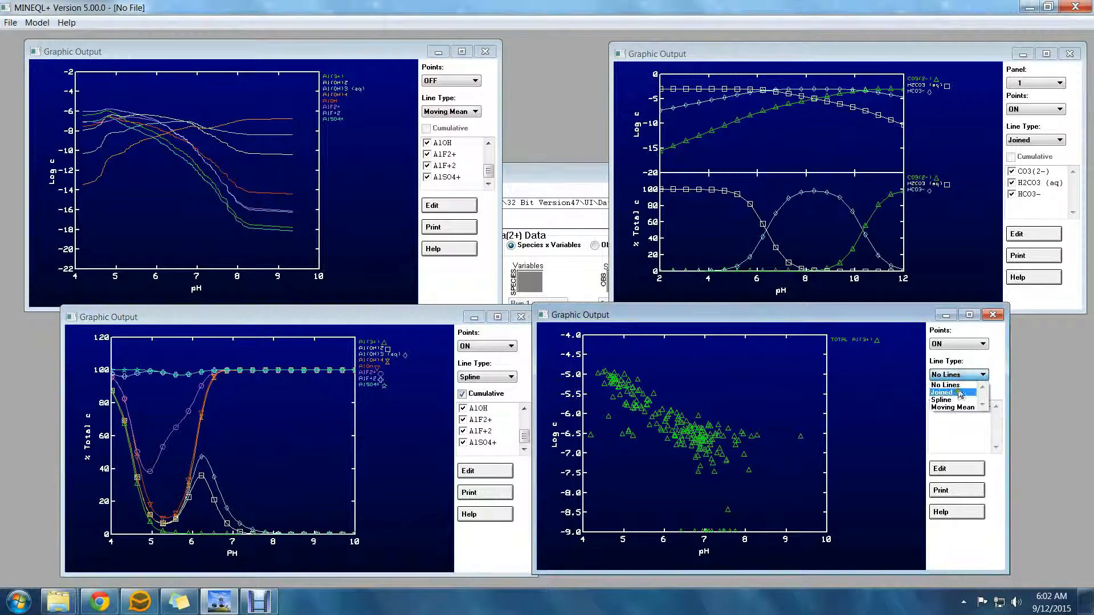
{"action": "left_click", "coordinate": [952, 407]}
{"action": "left_click", "coordinate": [962, 375]}
{"action": "left_click", "coordinate": [960, 386]}
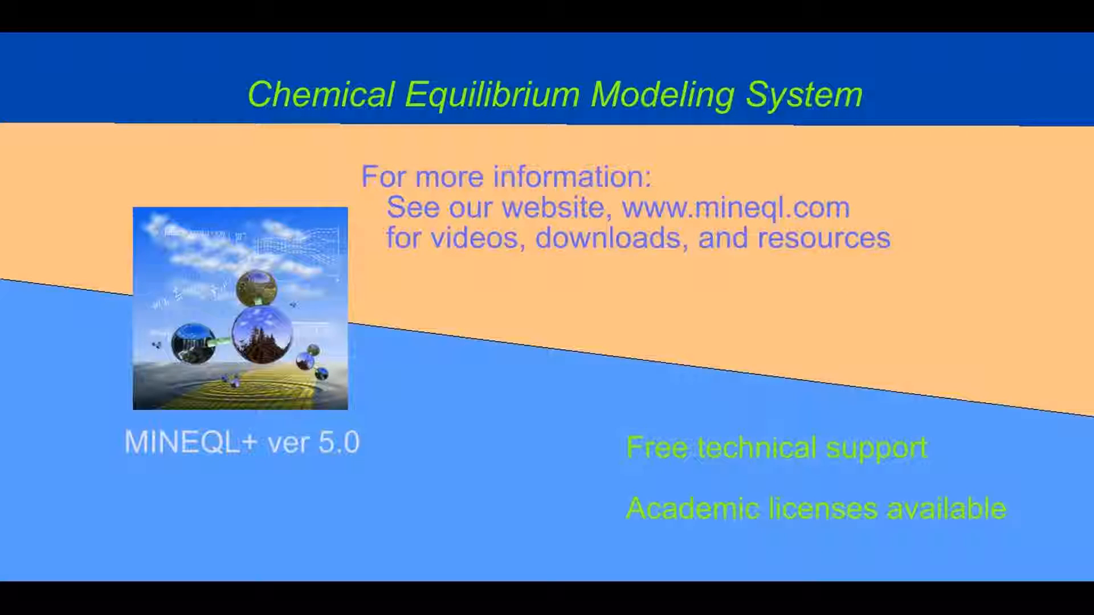